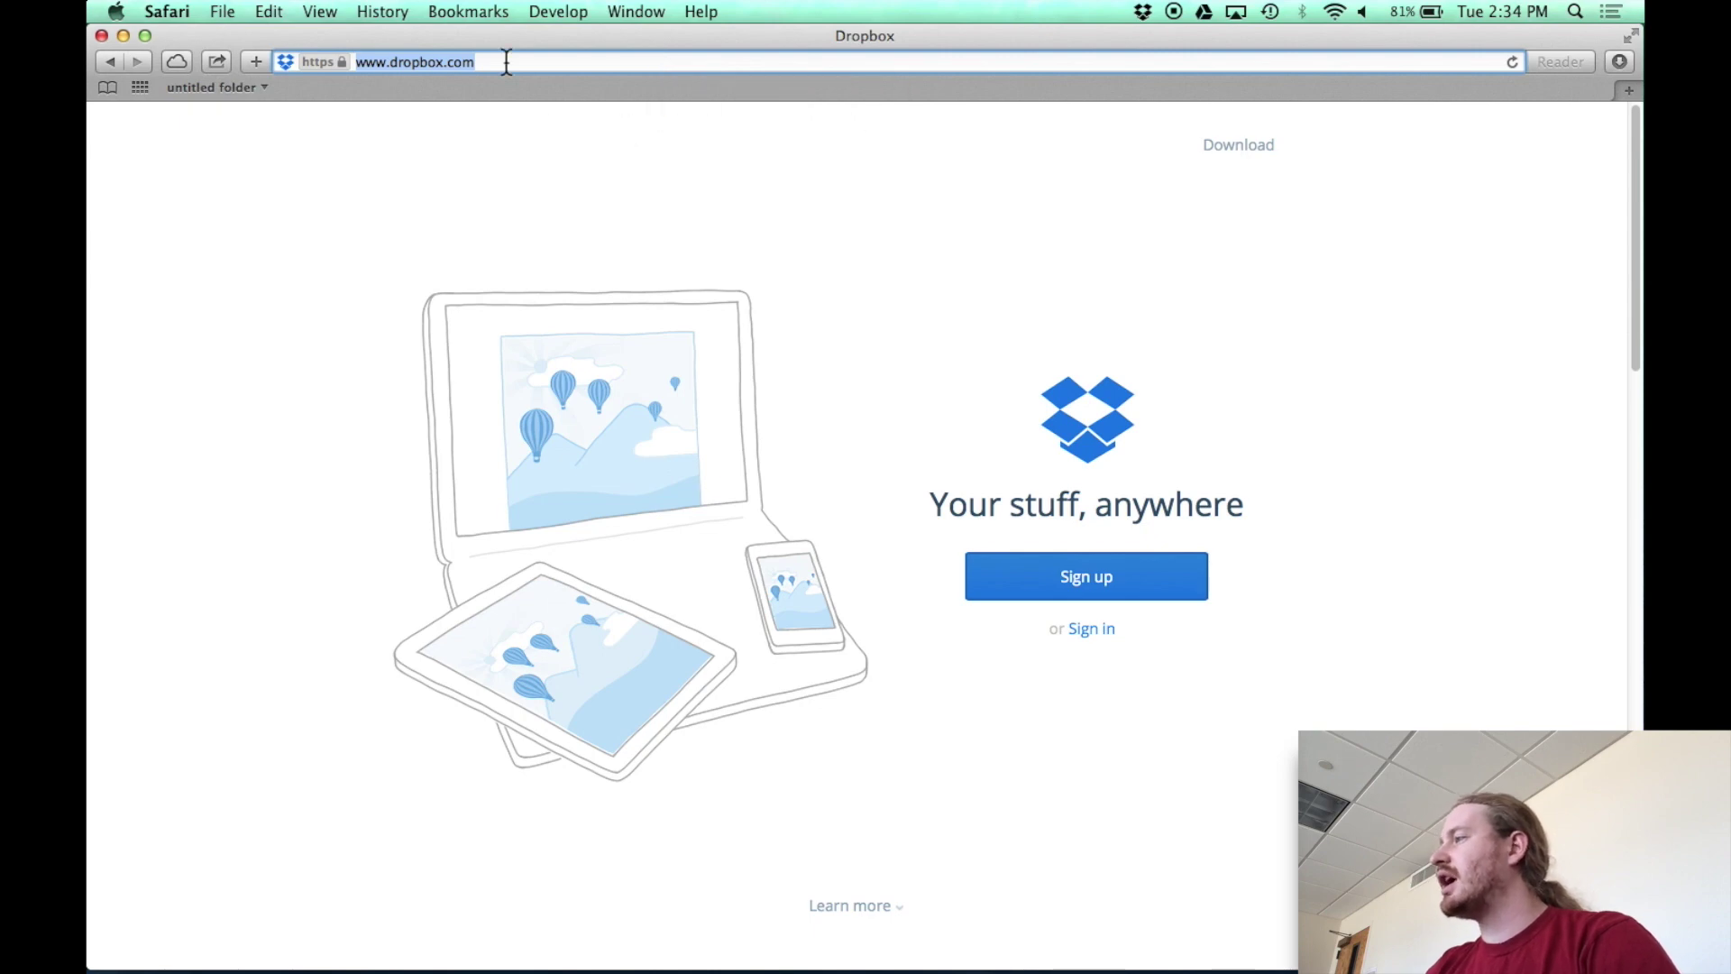
Close the Safari window showing dropbox.com to reveal the Windows and Mac desktops.
click(506, 62)
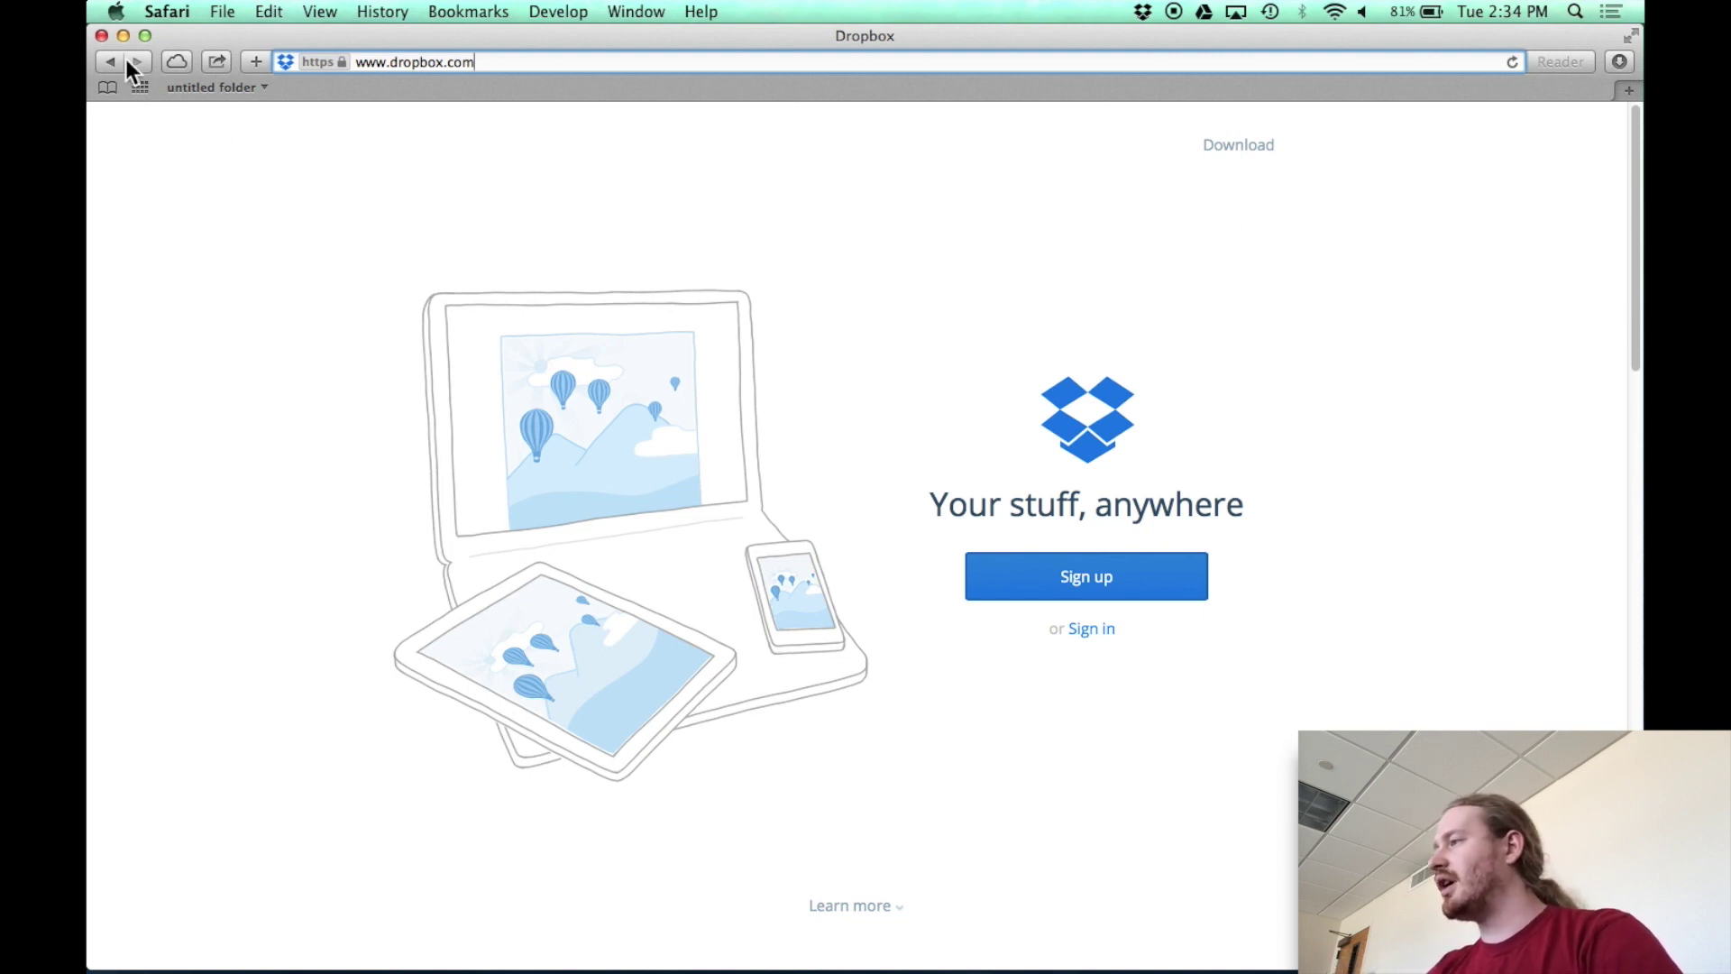
click(101, 35)
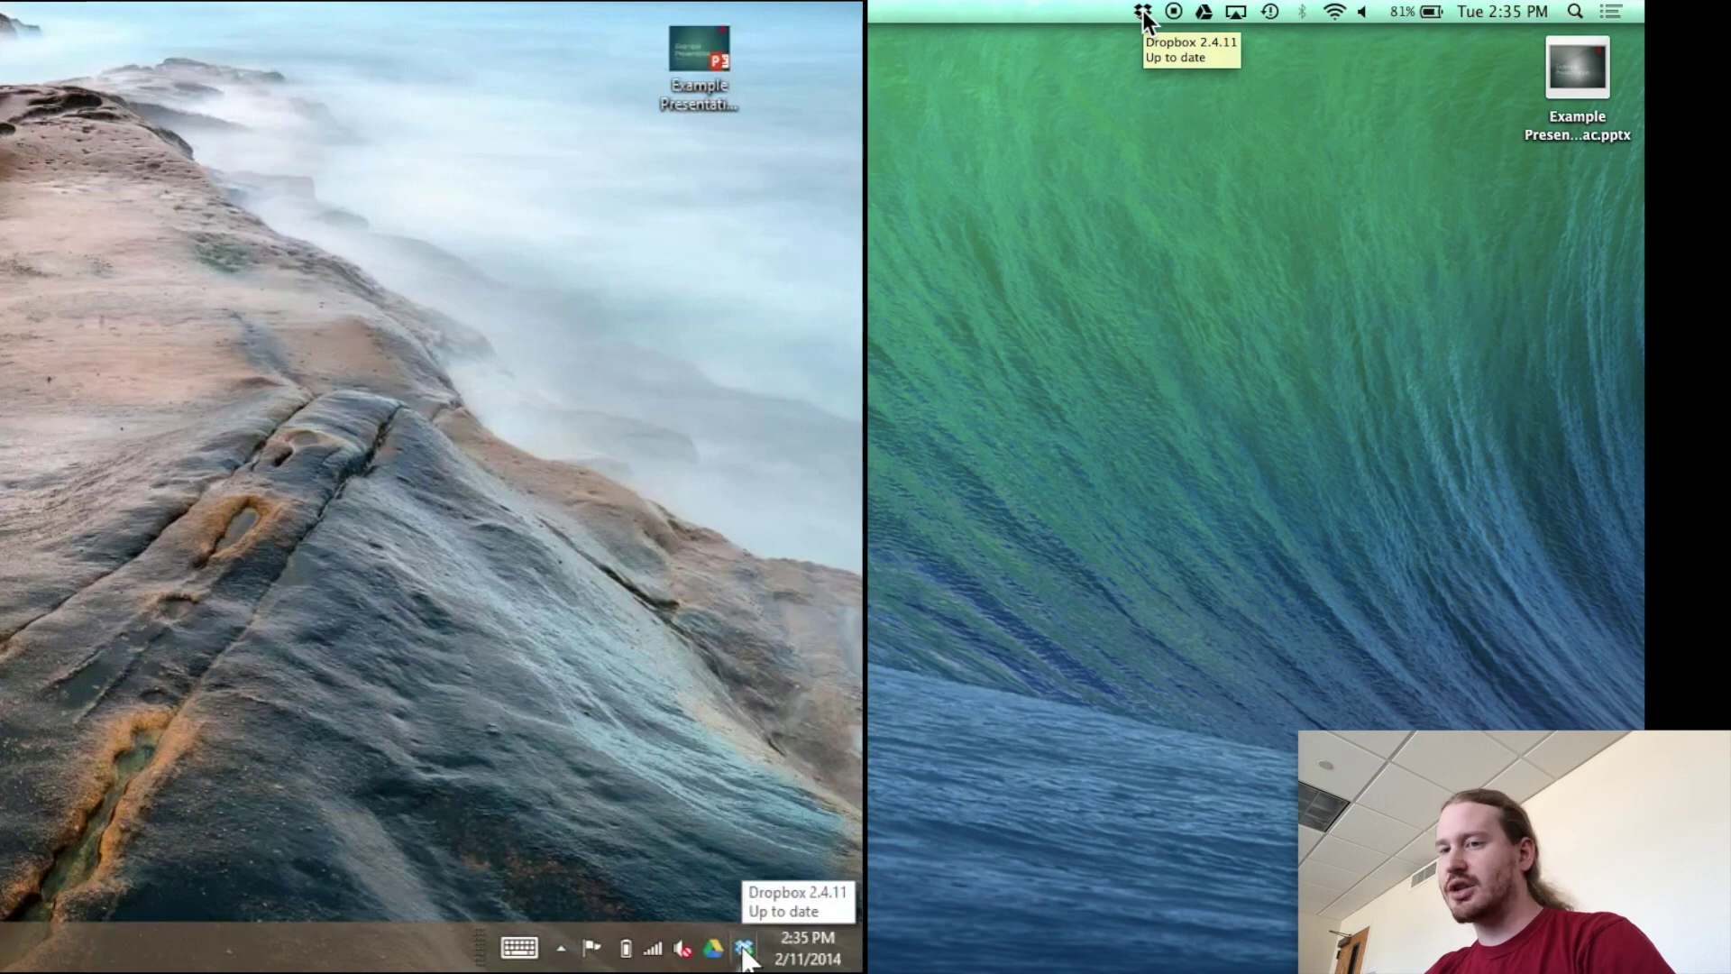
Open the local Dropbox folder on Windows and Mac from the tray and menu-bar icons.
click(743, 951)
click(1143, 13)
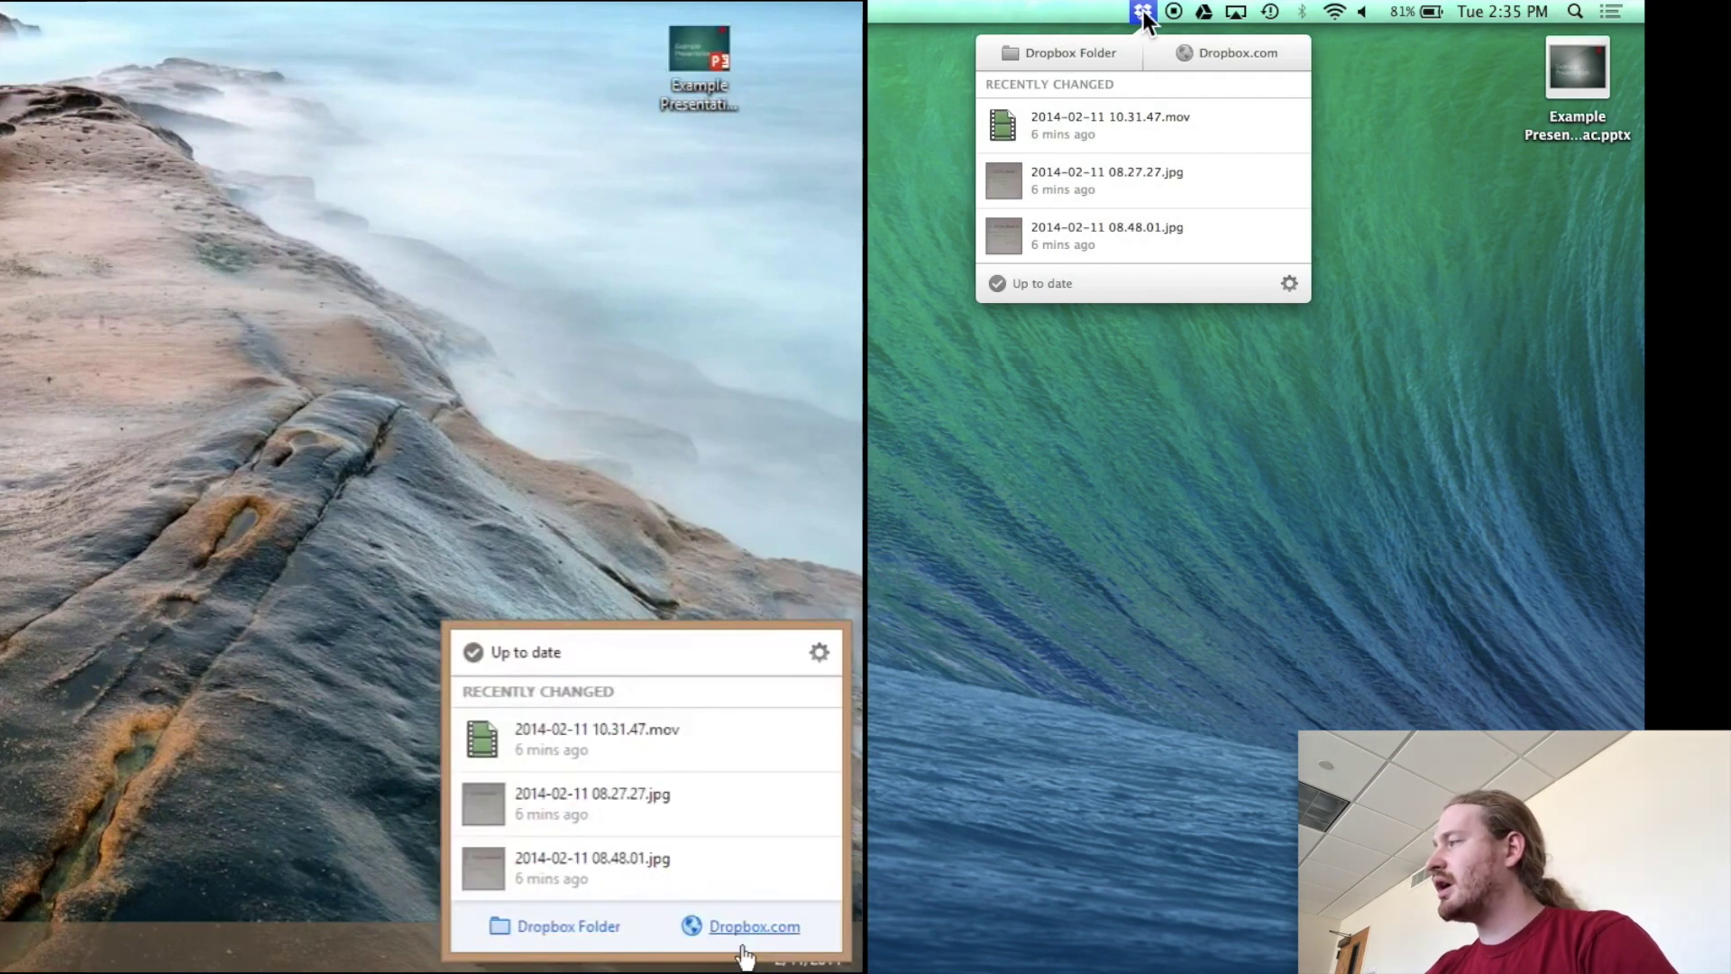
click(587, 940)
click(1101, 52)
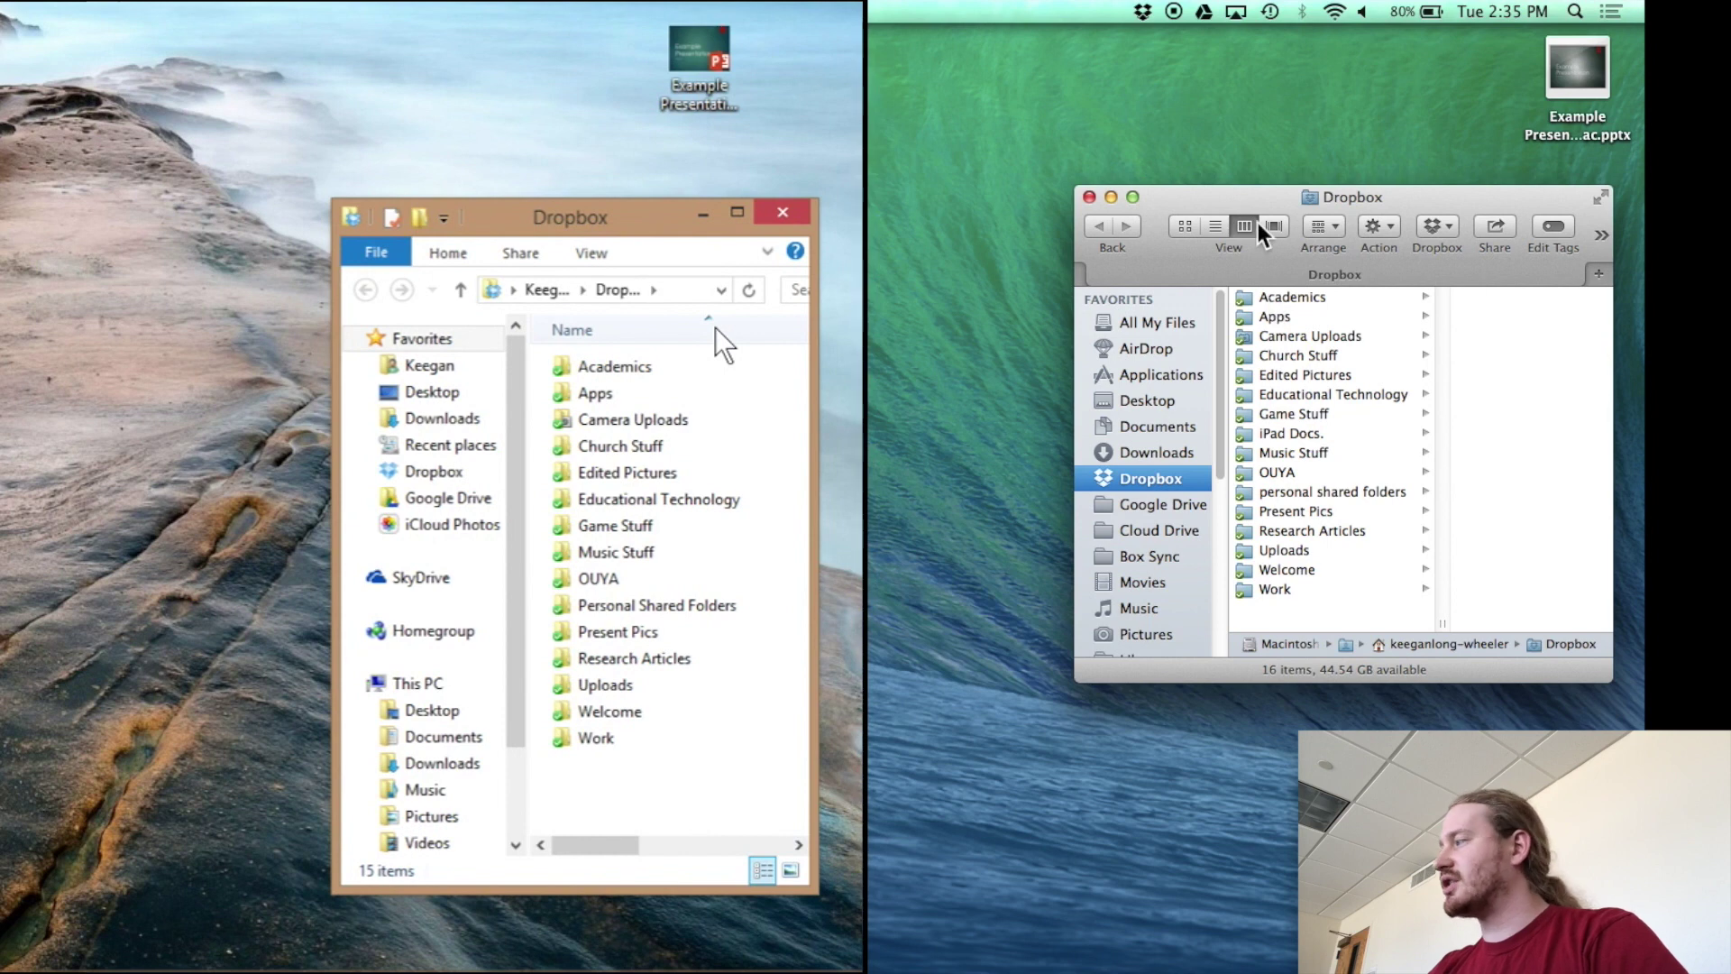
mouse_move(1577, 52)
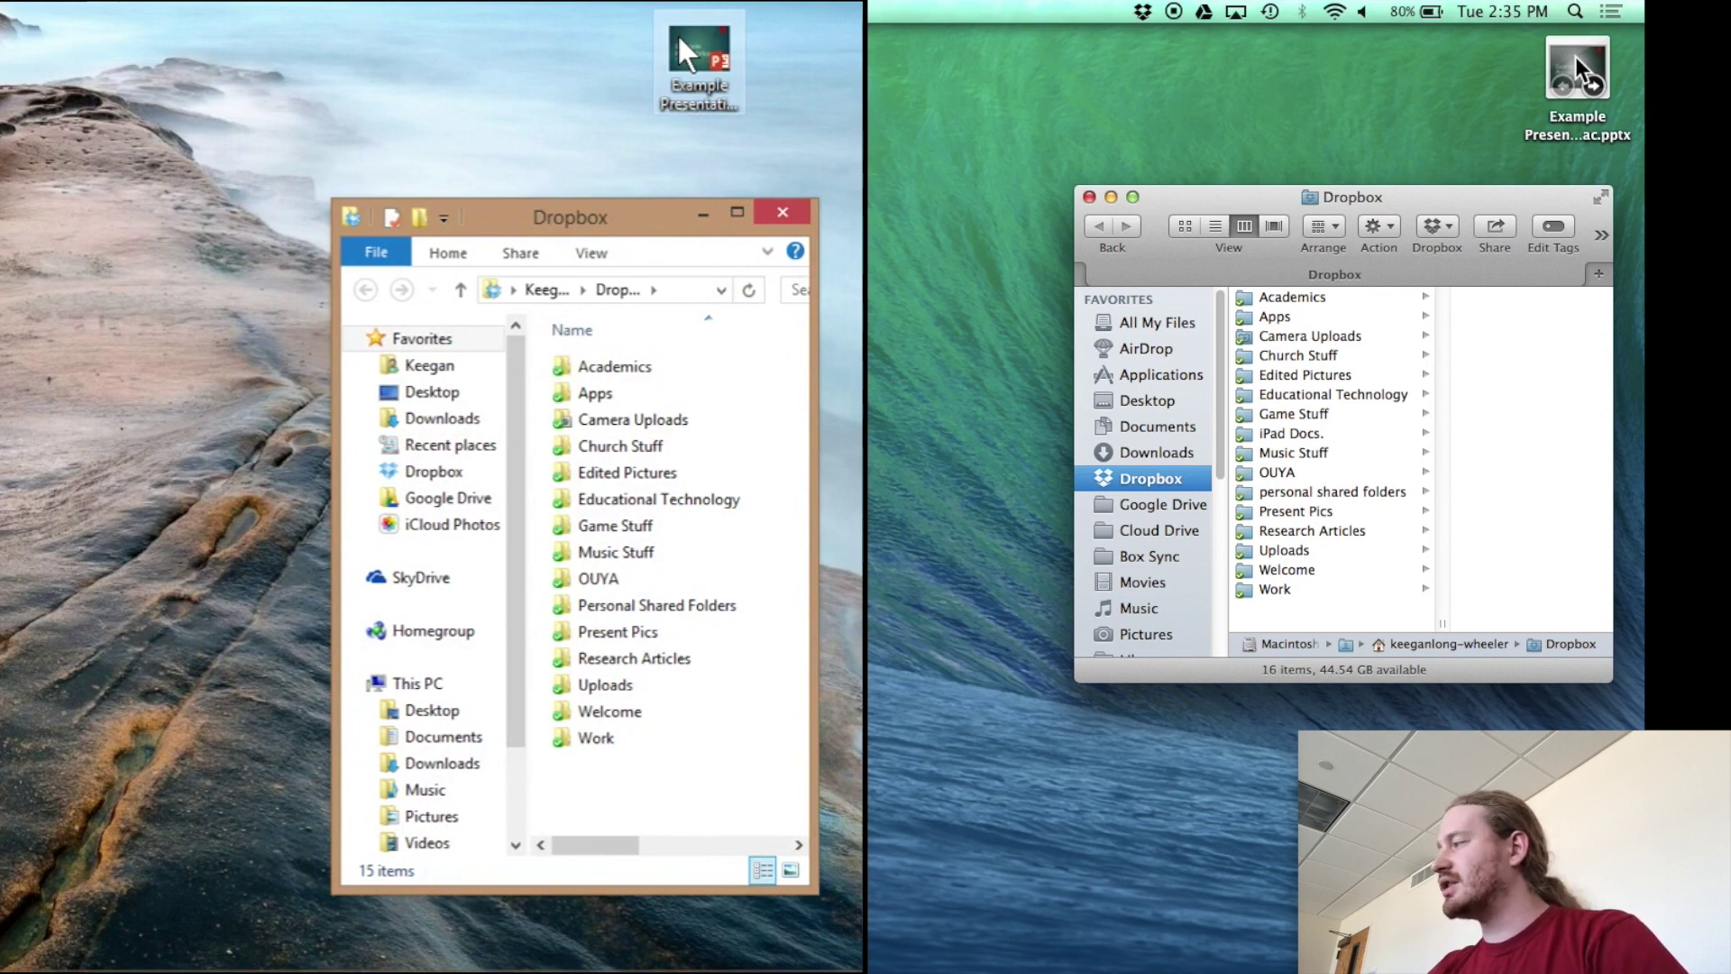
Drag the Windows and Mac Example Presentation .pptx files from the desktops into the Dropbox folders.
drag(1576, 57, 1576, 57)
drag(681, 41, 680, 40)
drag(1576, 57, 1458, 280)
drag(680, 41, 619, 318)
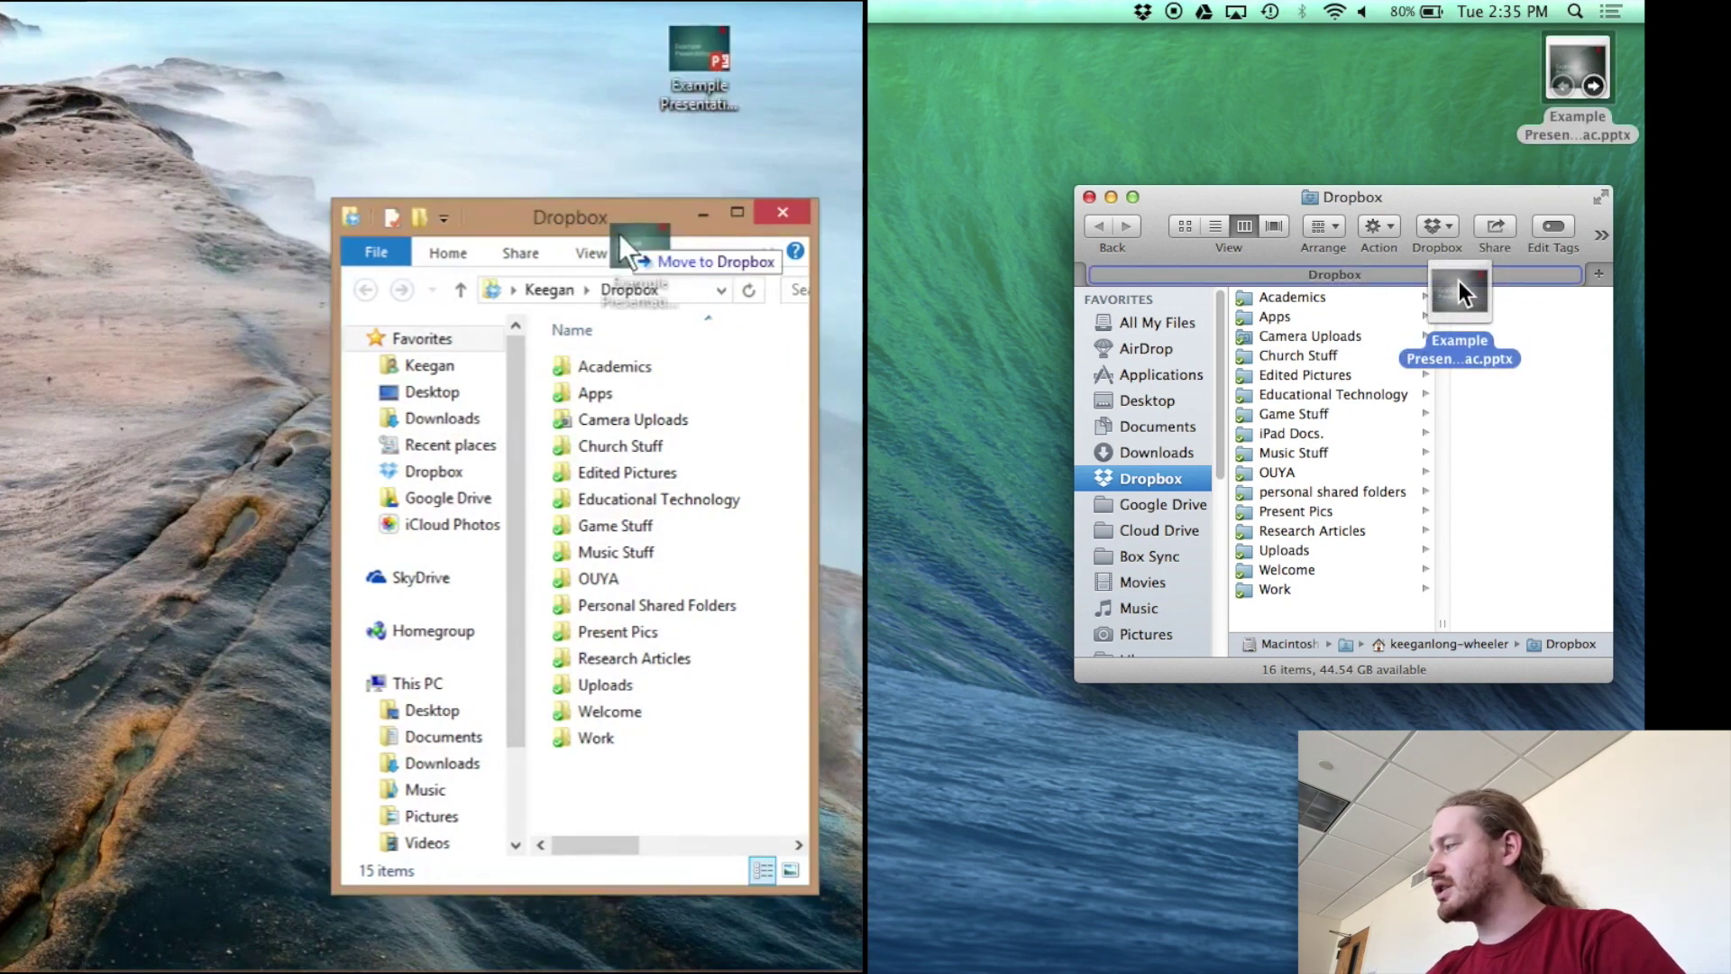
drag(1459, 280, 1334, 528)
drag(618, 317, 577, 437)
drag(1335, 520, 1312, 596)
drag(577, 437, 574, 491)
drag(1312, 597, 1311, 609)
drag(573, 491, 609, 802)
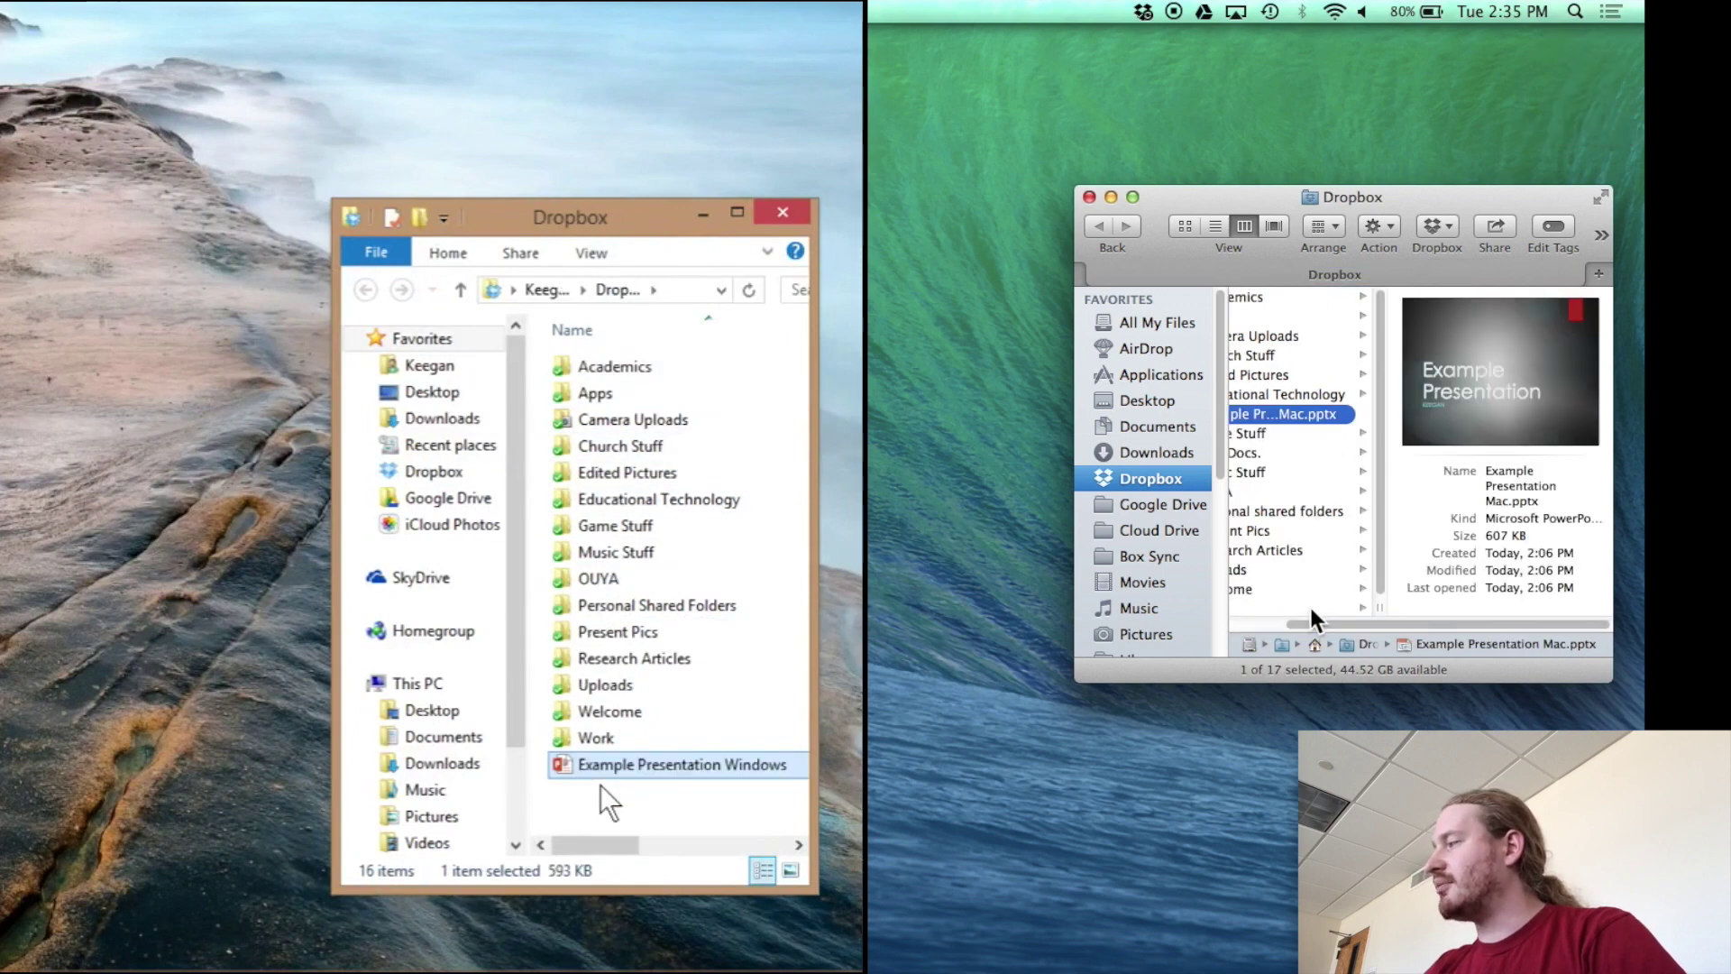
Finish placing the file, dismiss the file-added notification, and scroll the Dropbox listing.
drag(1367, 618, 1254, 600)
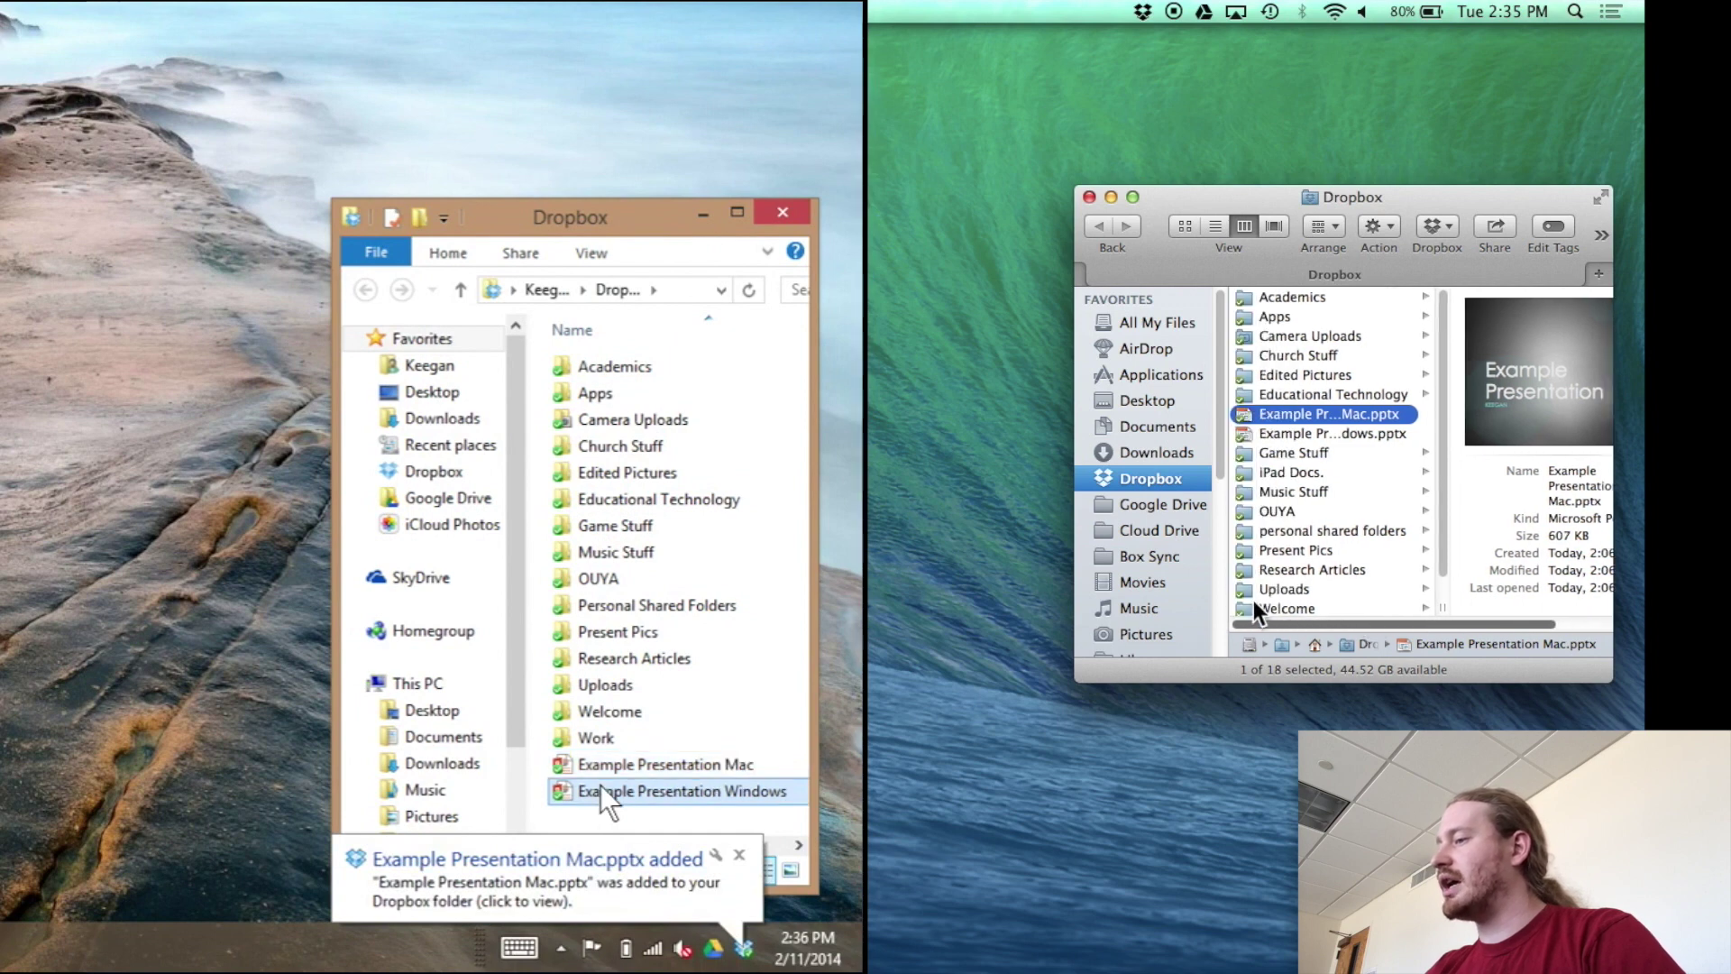
click(741, 857)
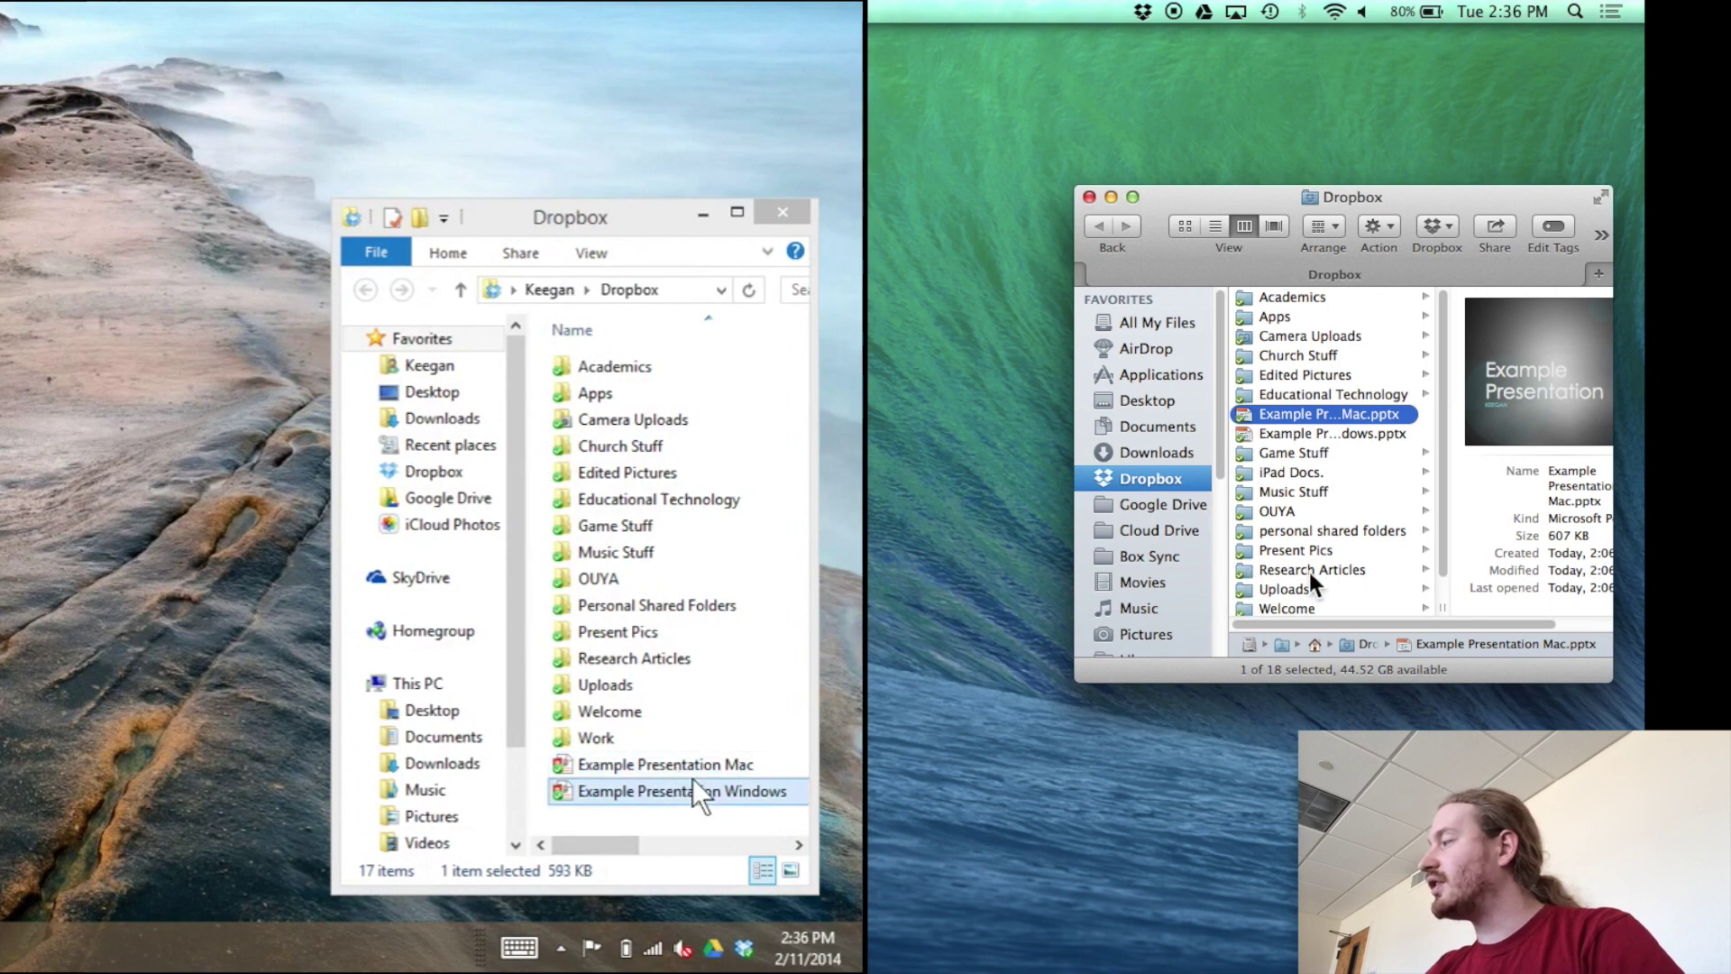
scroll(1309, 571, down, 1)
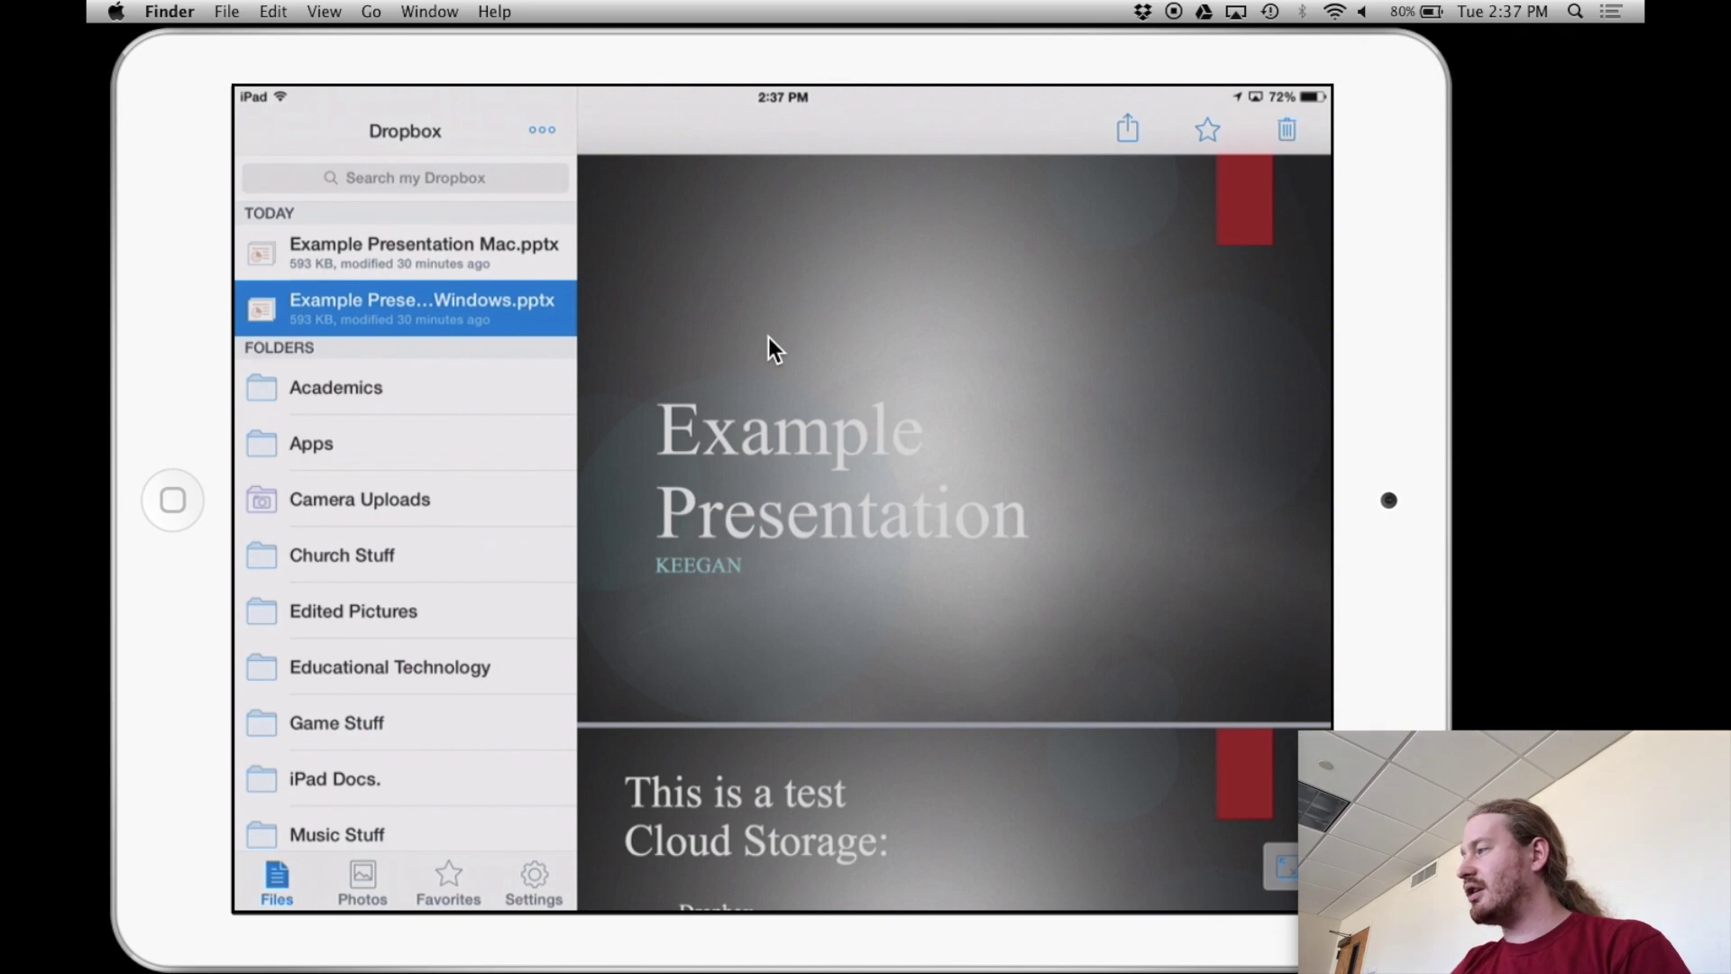
Show the Open In app list (Keynote, PDF it All, DocsToGo, bContext) for the Windows presentation.
click(1129, 130)
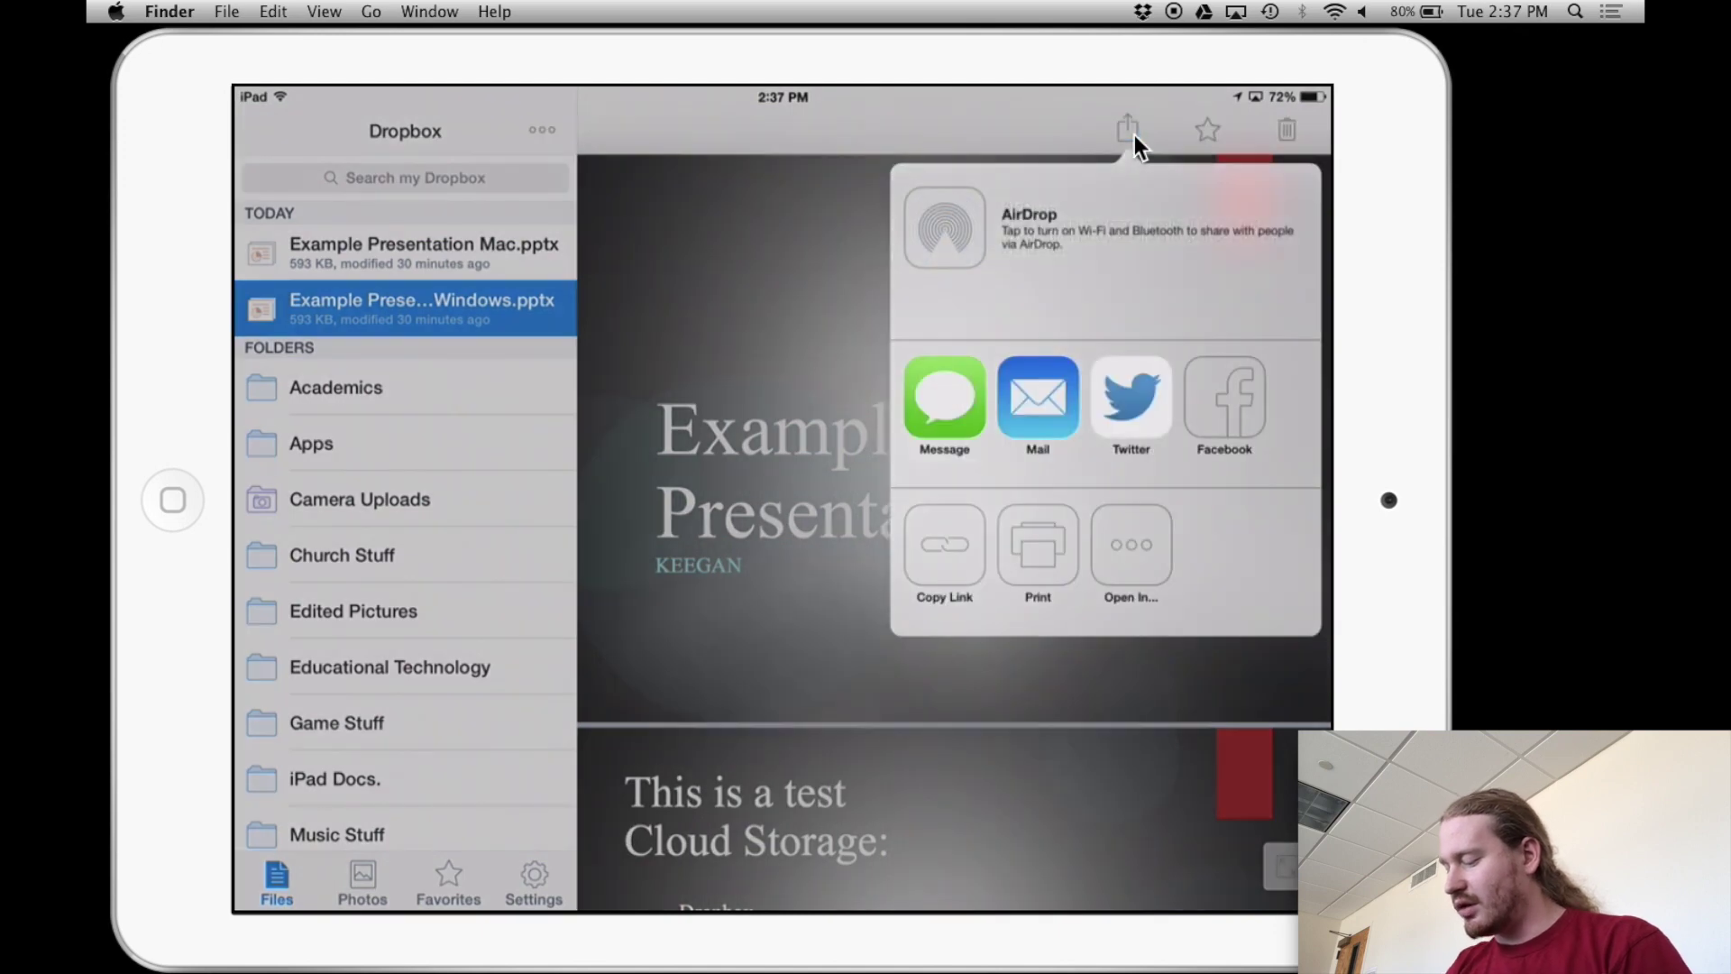
click(1141, 543)
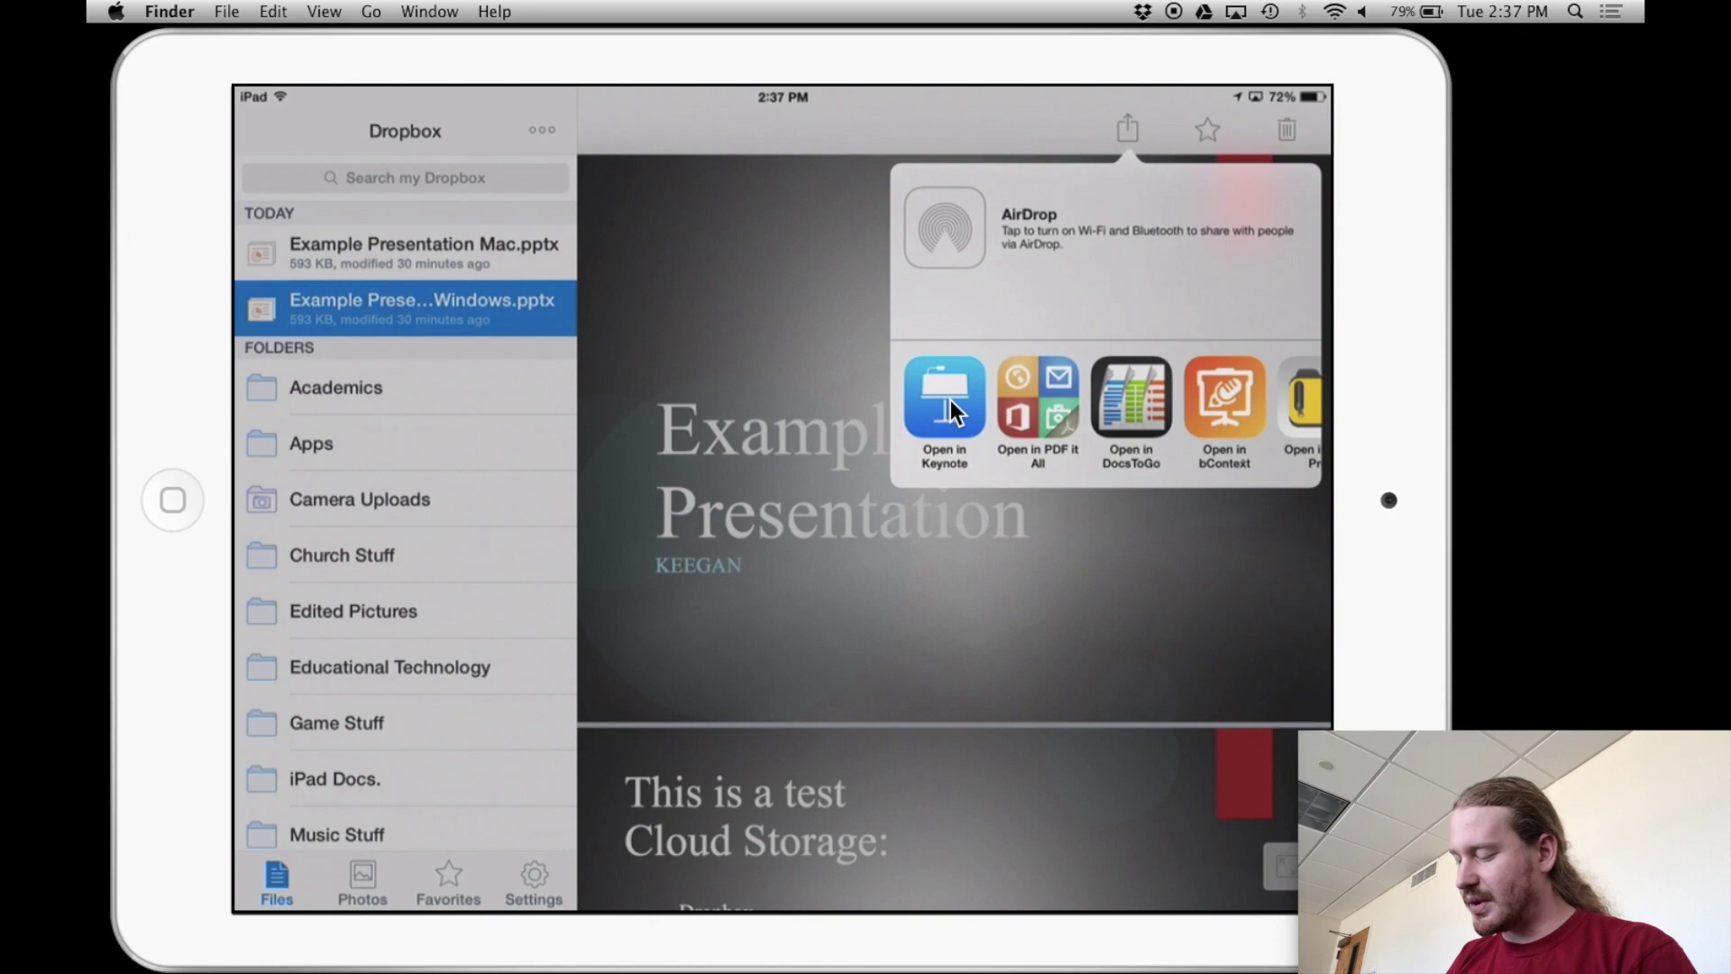
Open Example Presentation Windows in Keynote, bringing up the 3-missing-fonts import warning.
click(946, 399)
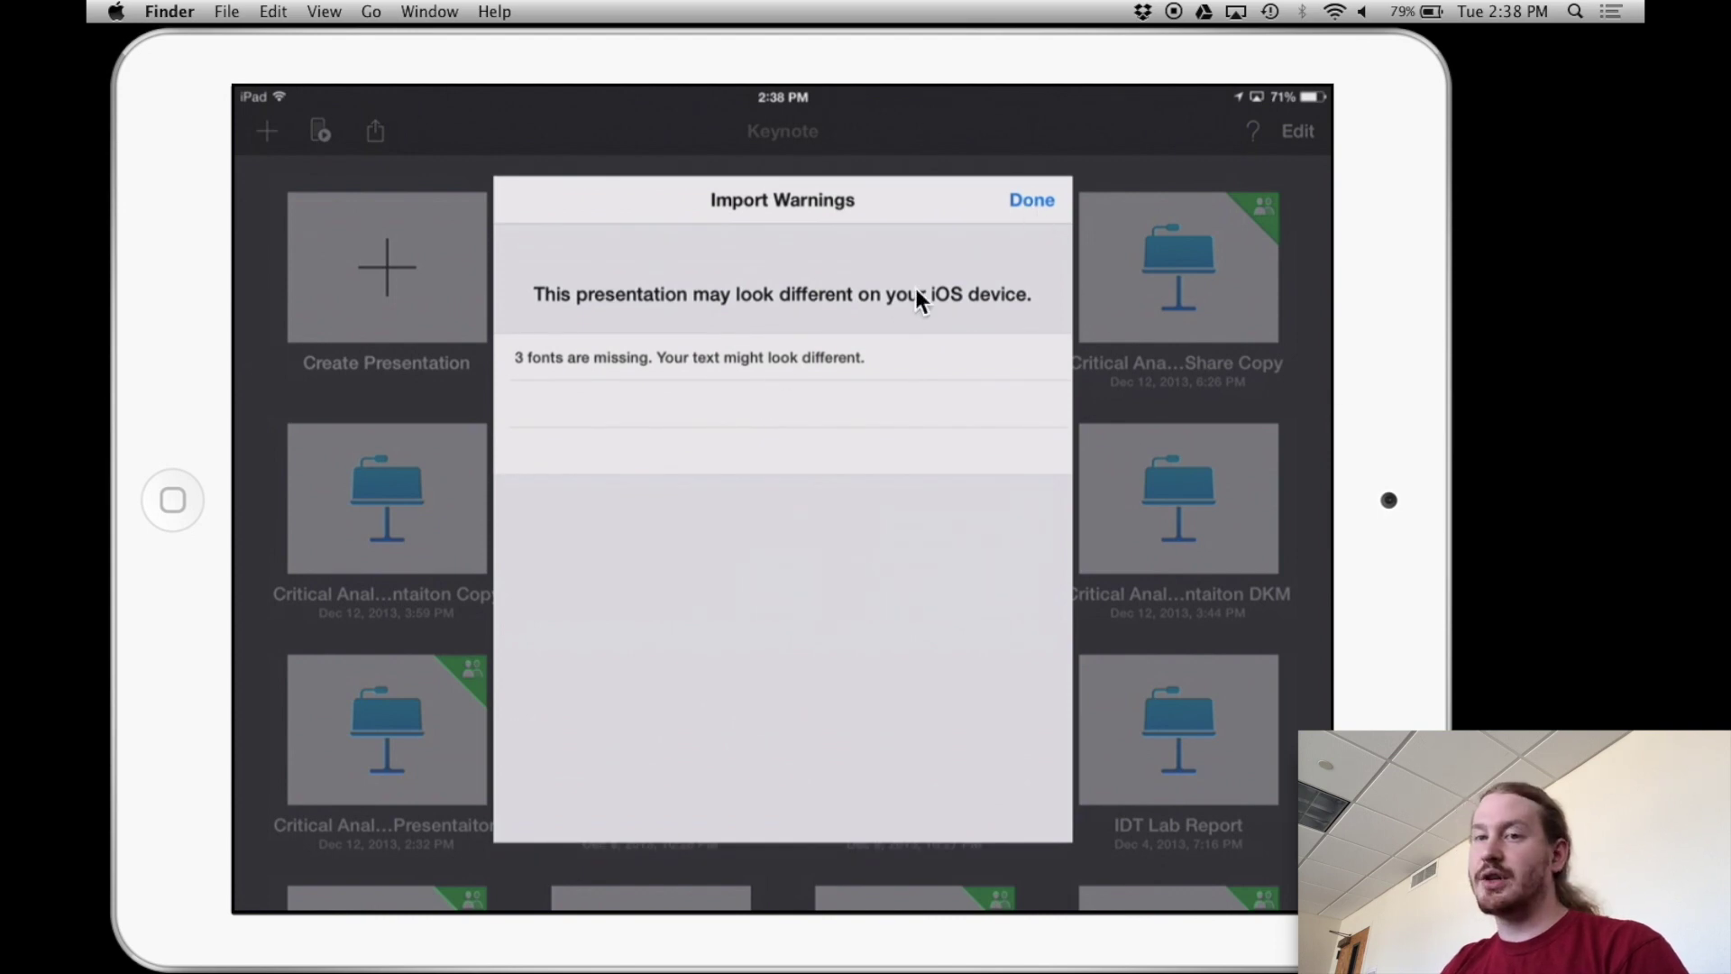
click(1030, 202)
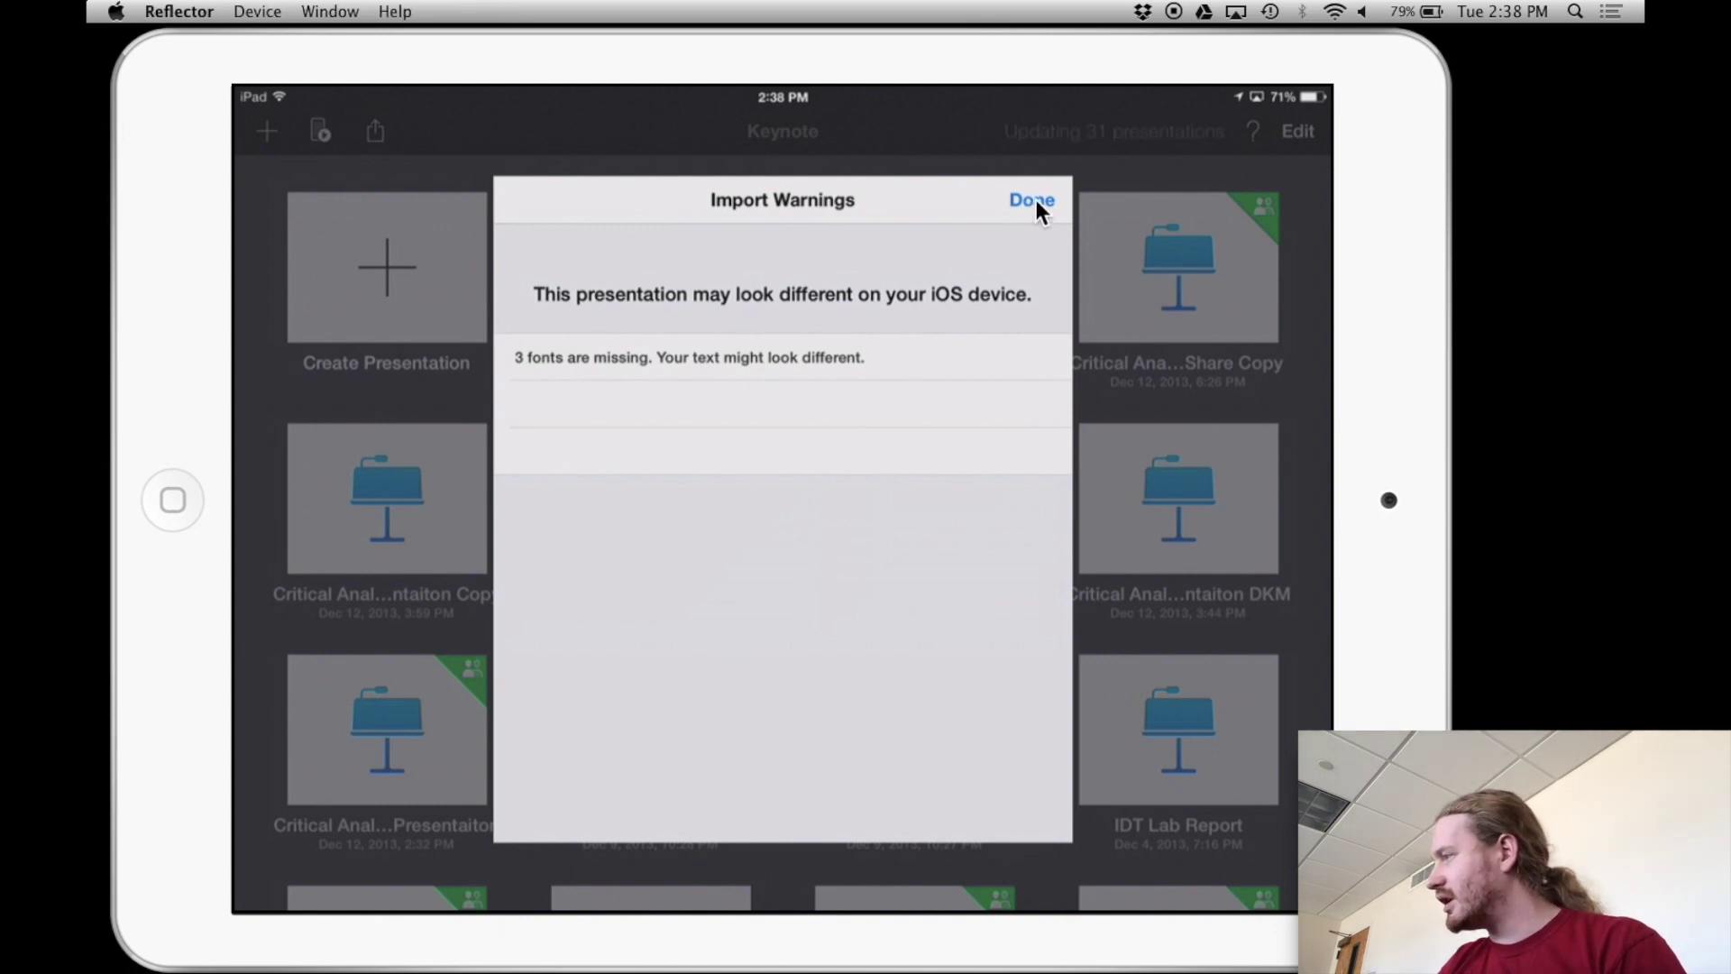
Dismiss Keynote's missing-fonts import warning with Done.
click(1035, 200)
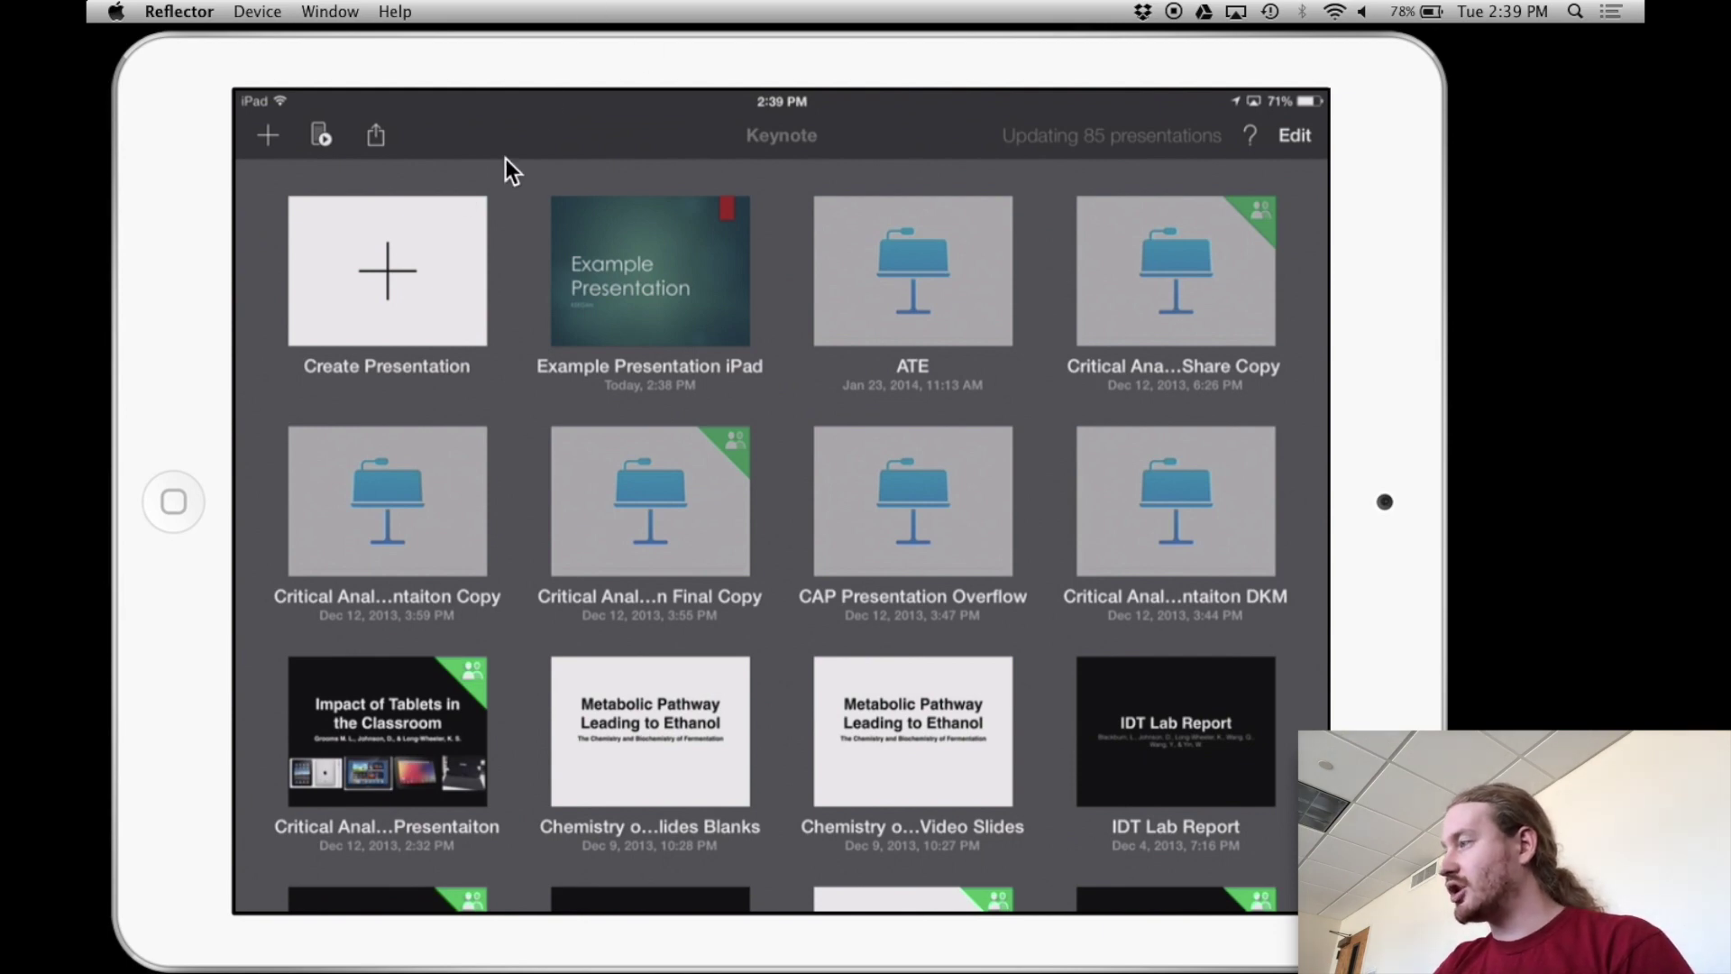
Send Example Presentation iPad from Keynote to Dropbox via Open in Another App.
click(376, 137)
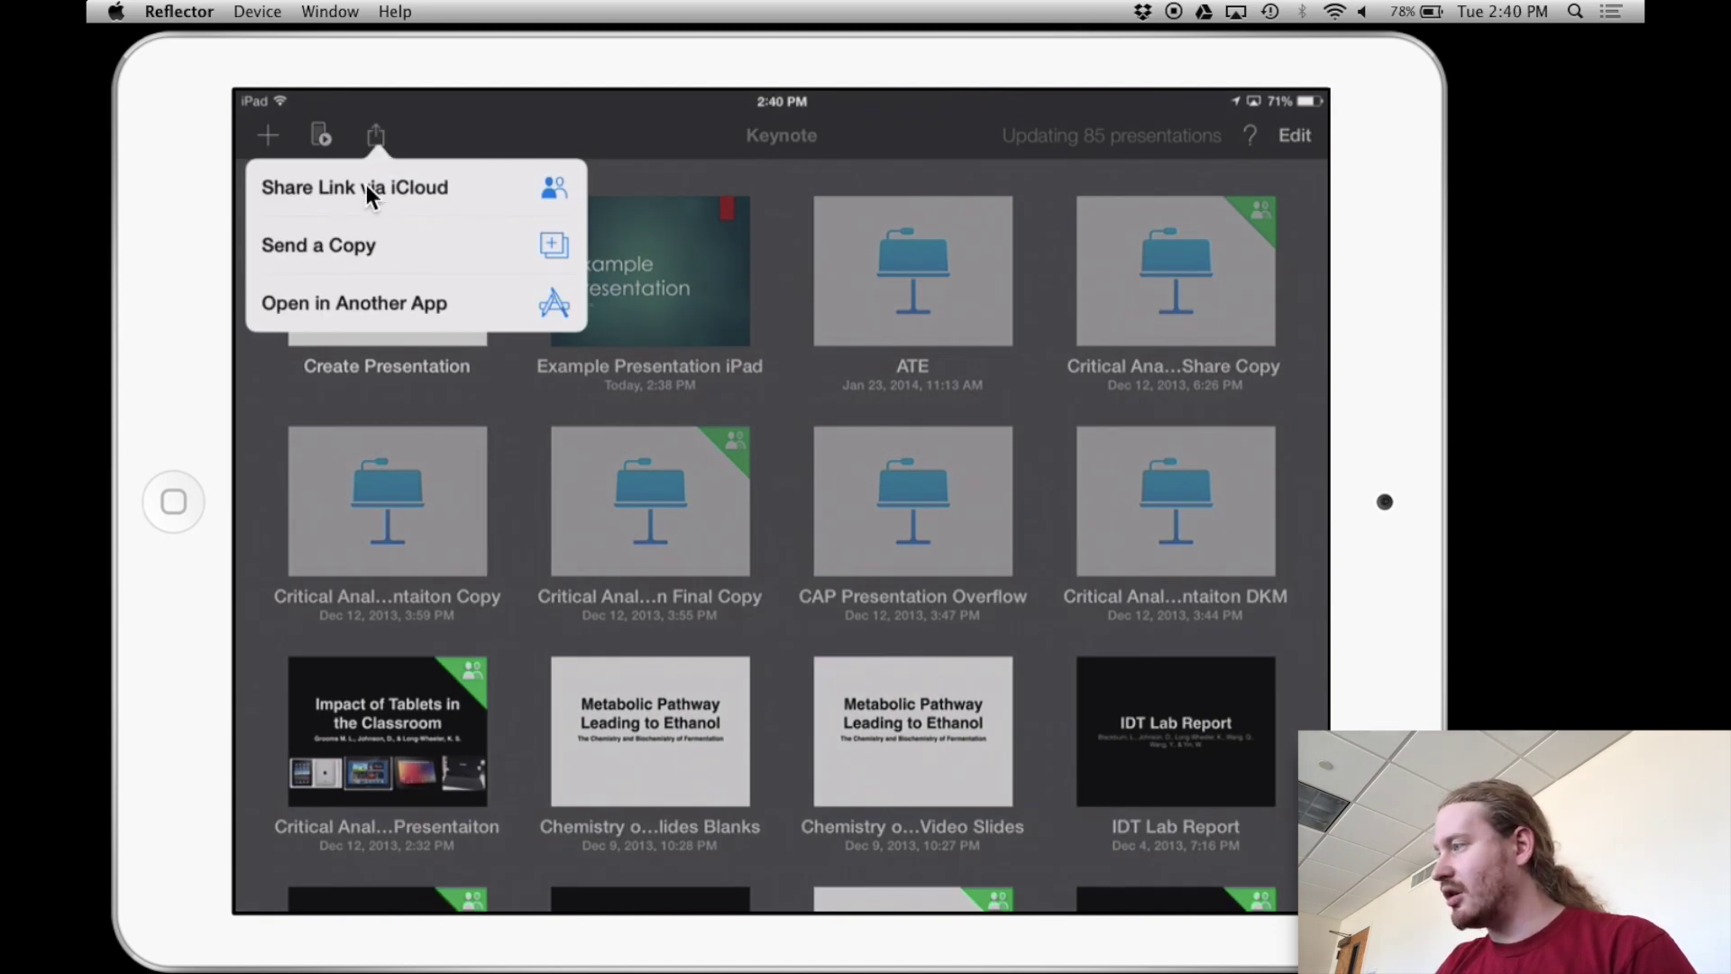
click(474, 316)
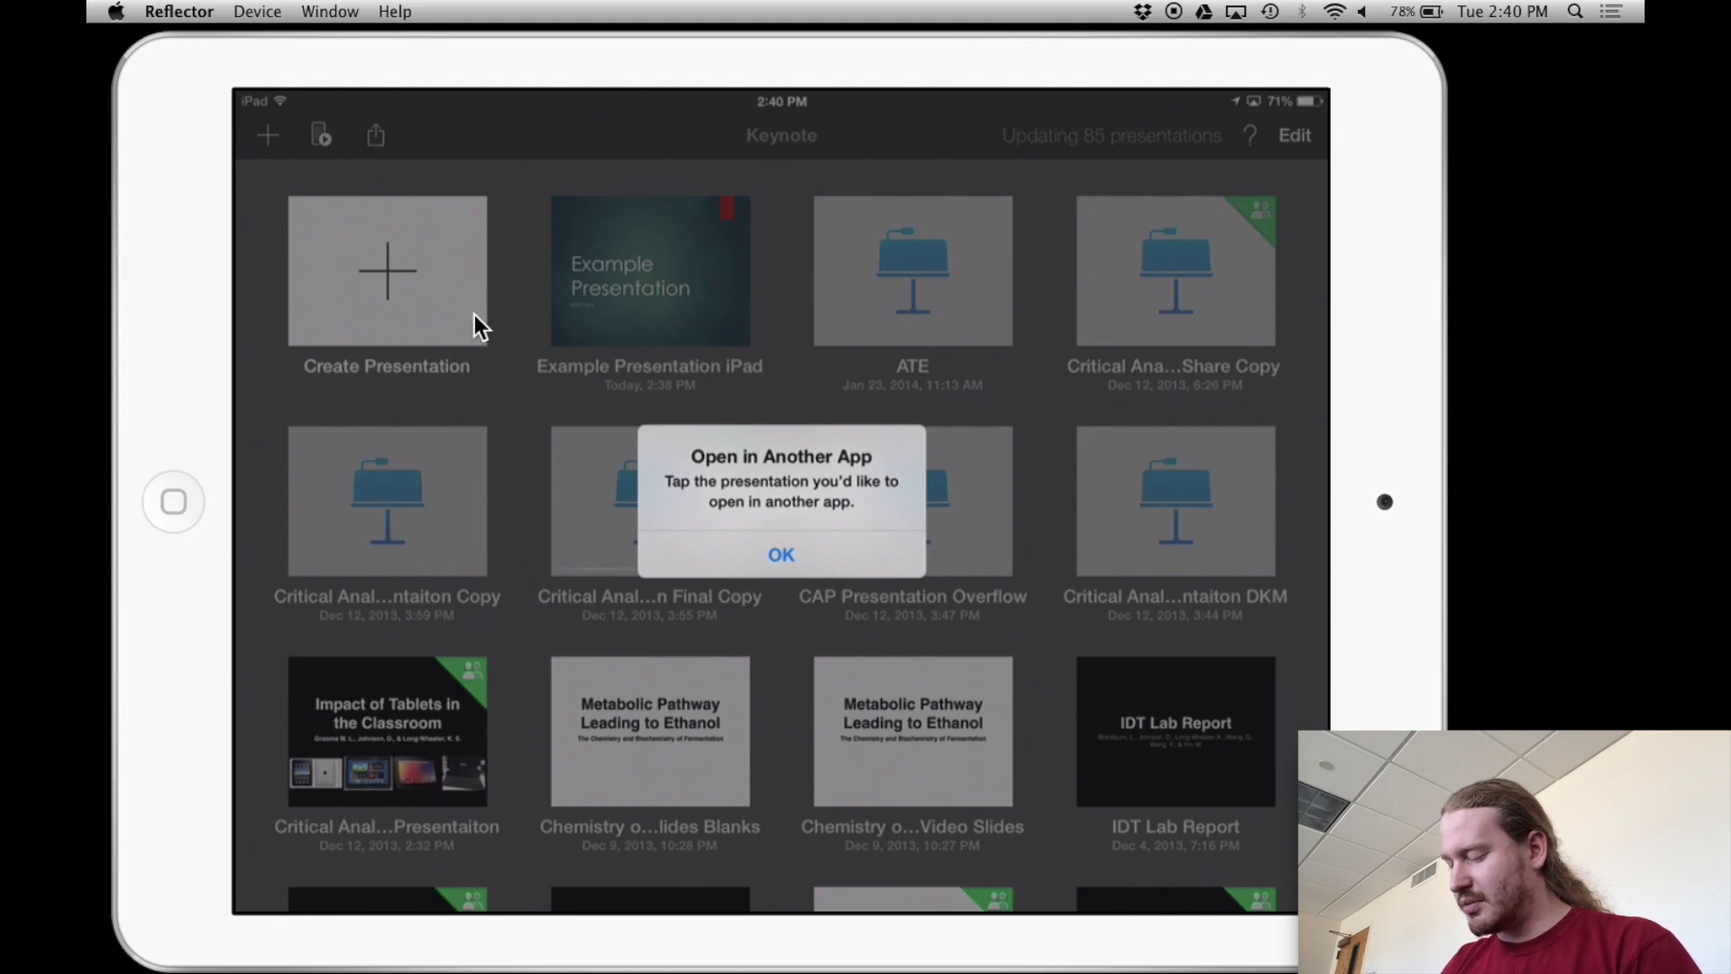
key(Return)
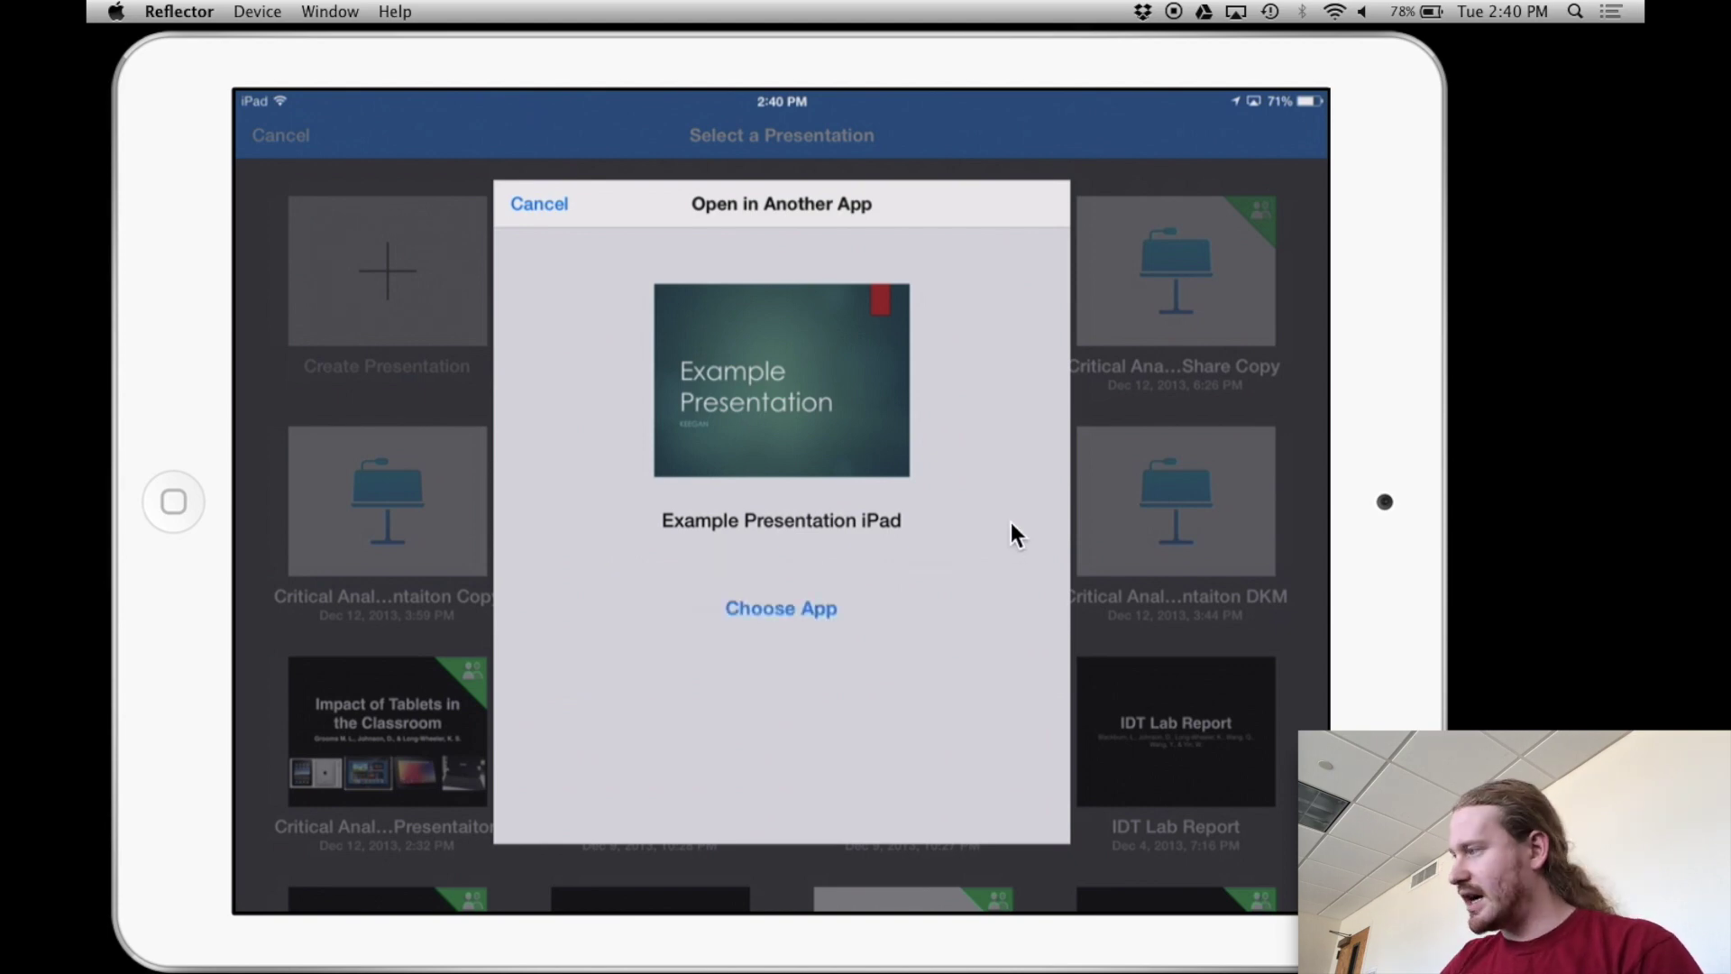
click(788, 608)
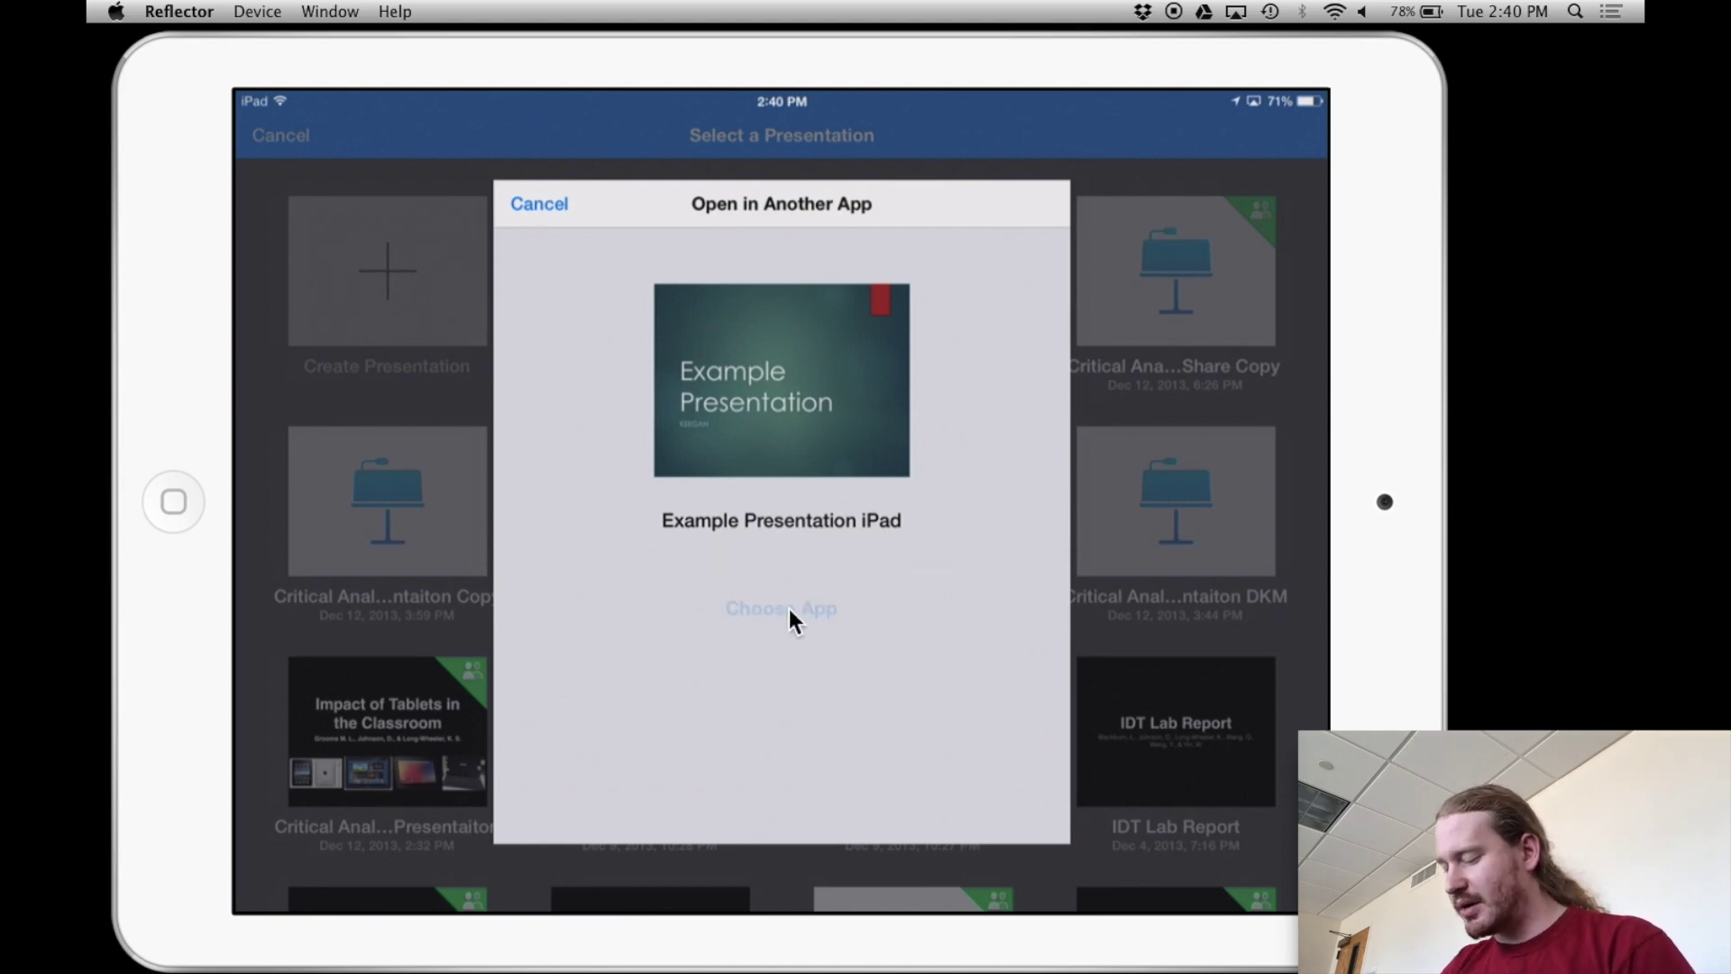
scroll(781, 487, right, 5)
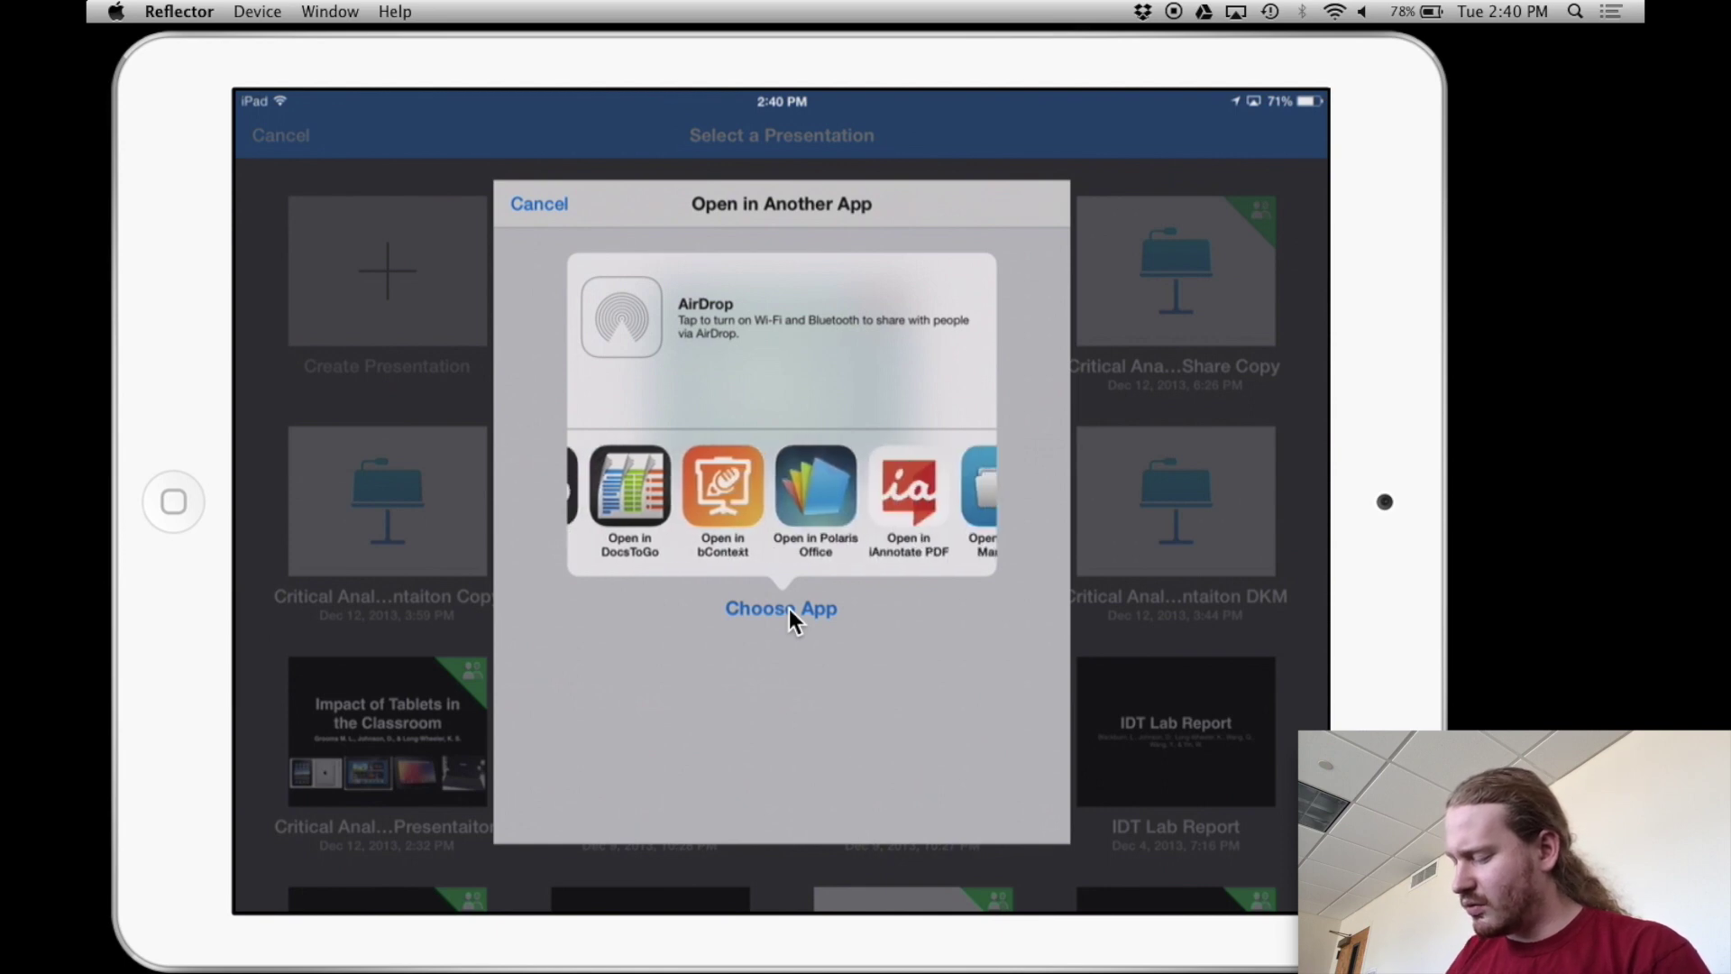
scroll(782, 486, right, 5)
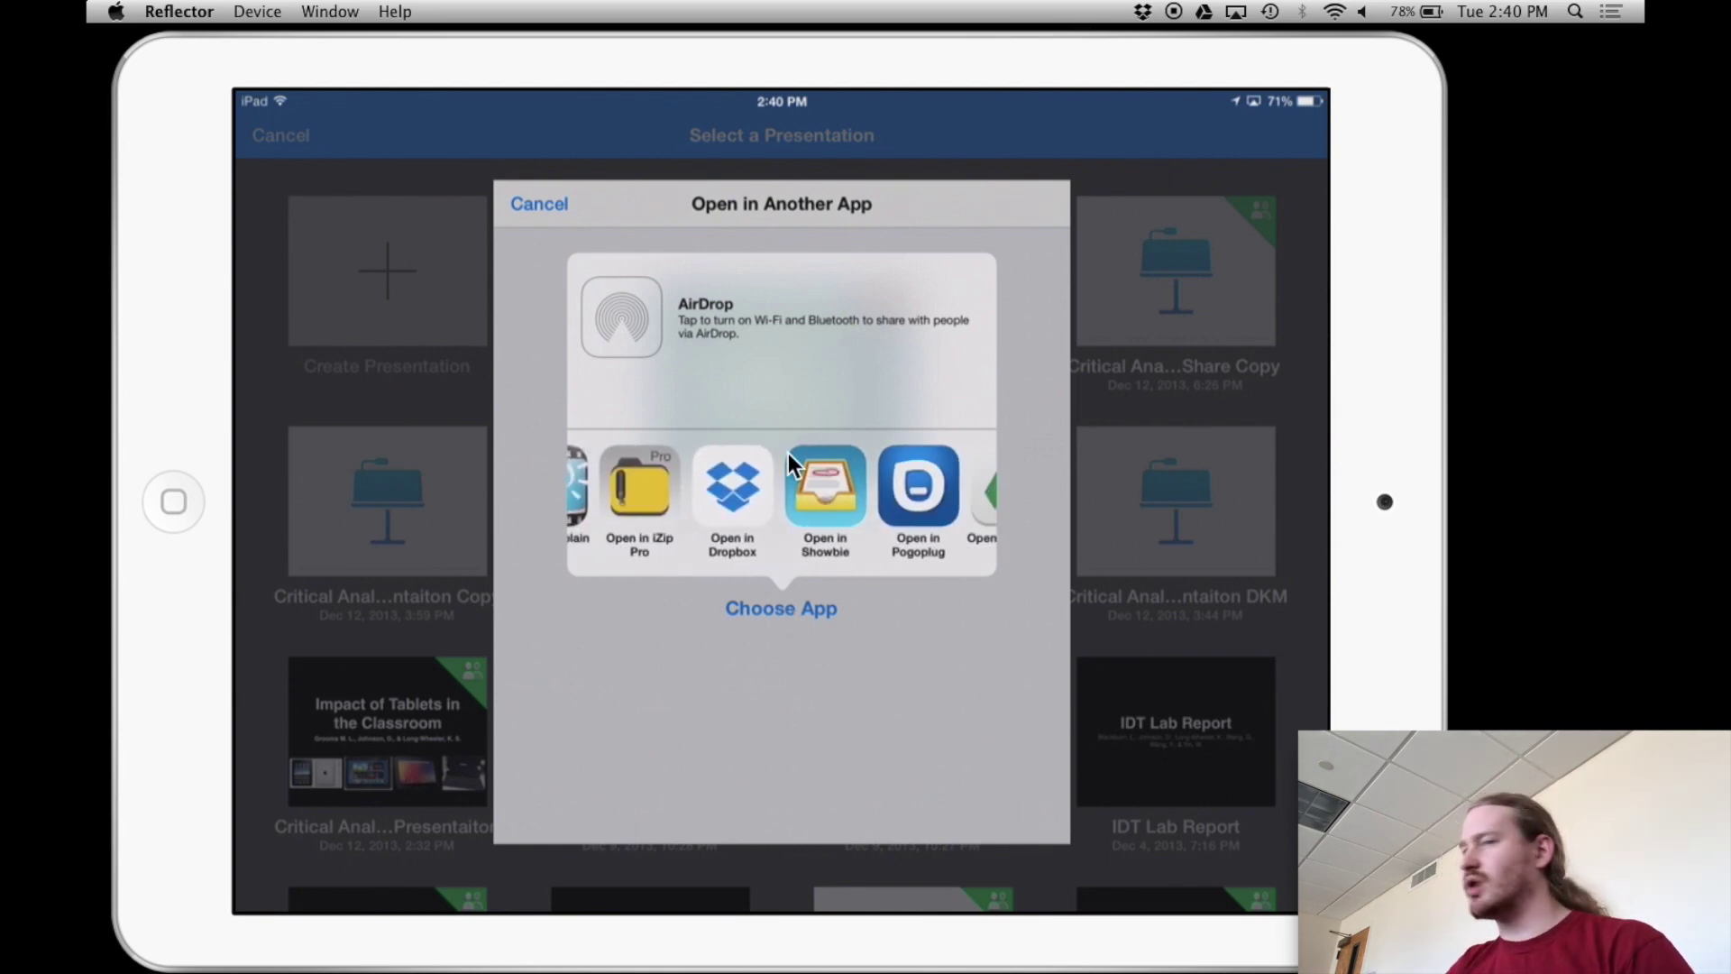
click(735, 487)
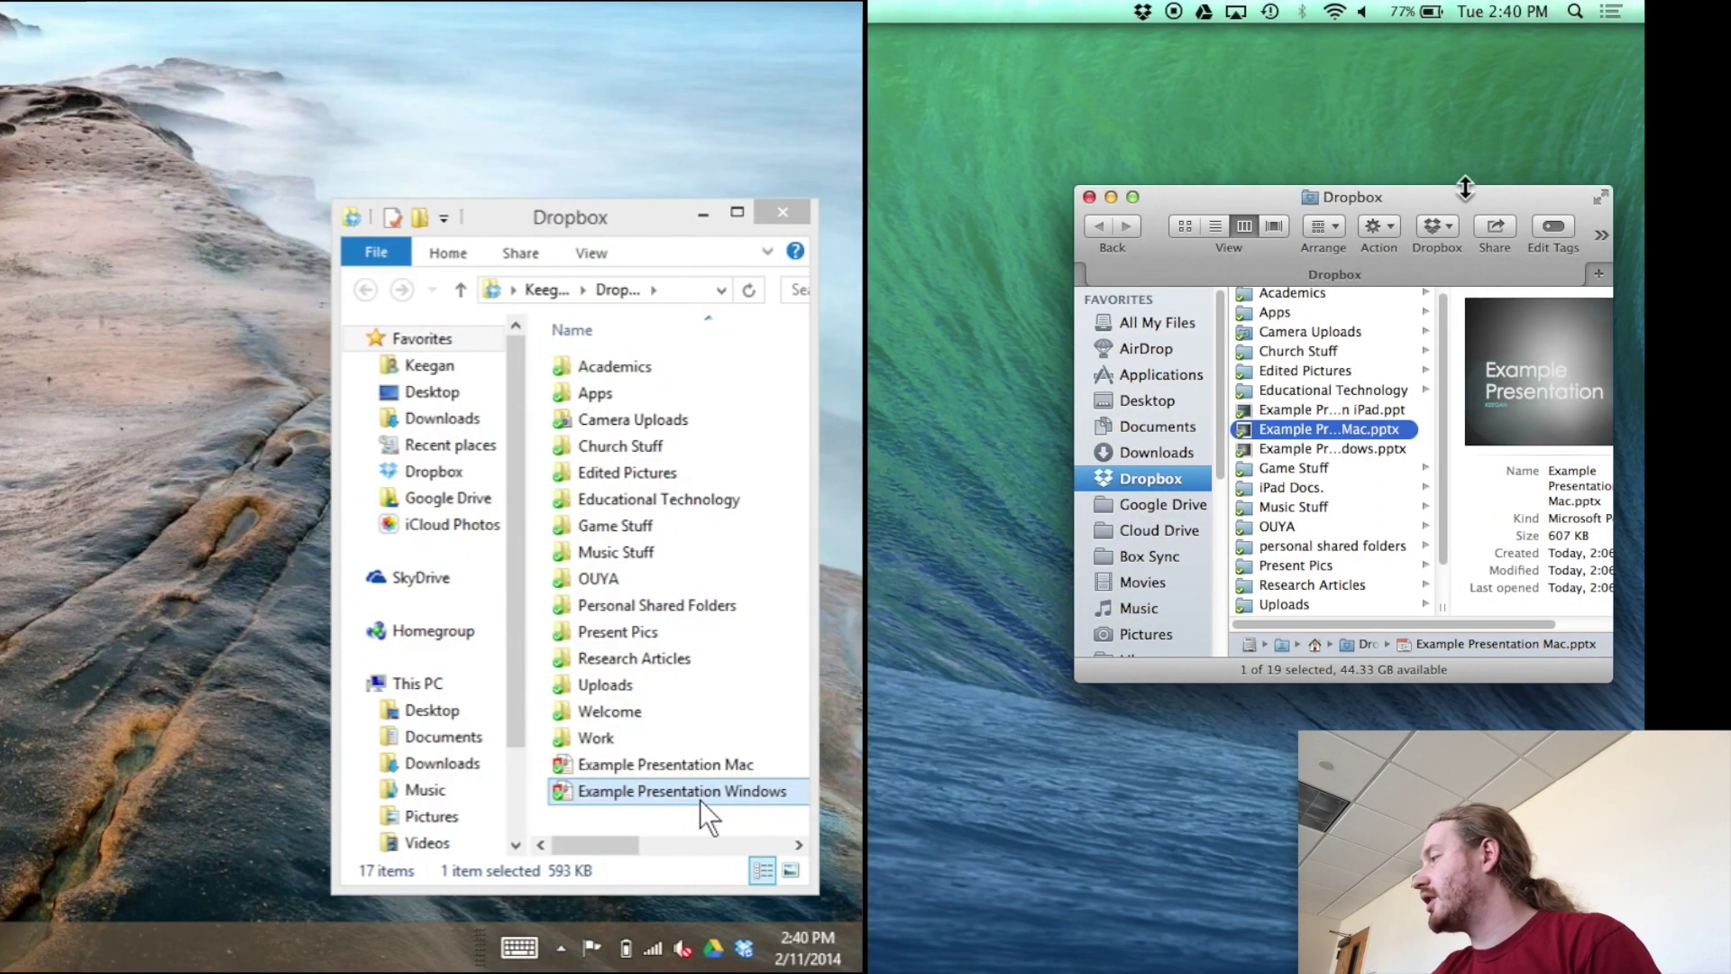
Preview Example Presentation iPad.ppt in Finder's Dropbox folder.
click(1349, 413)
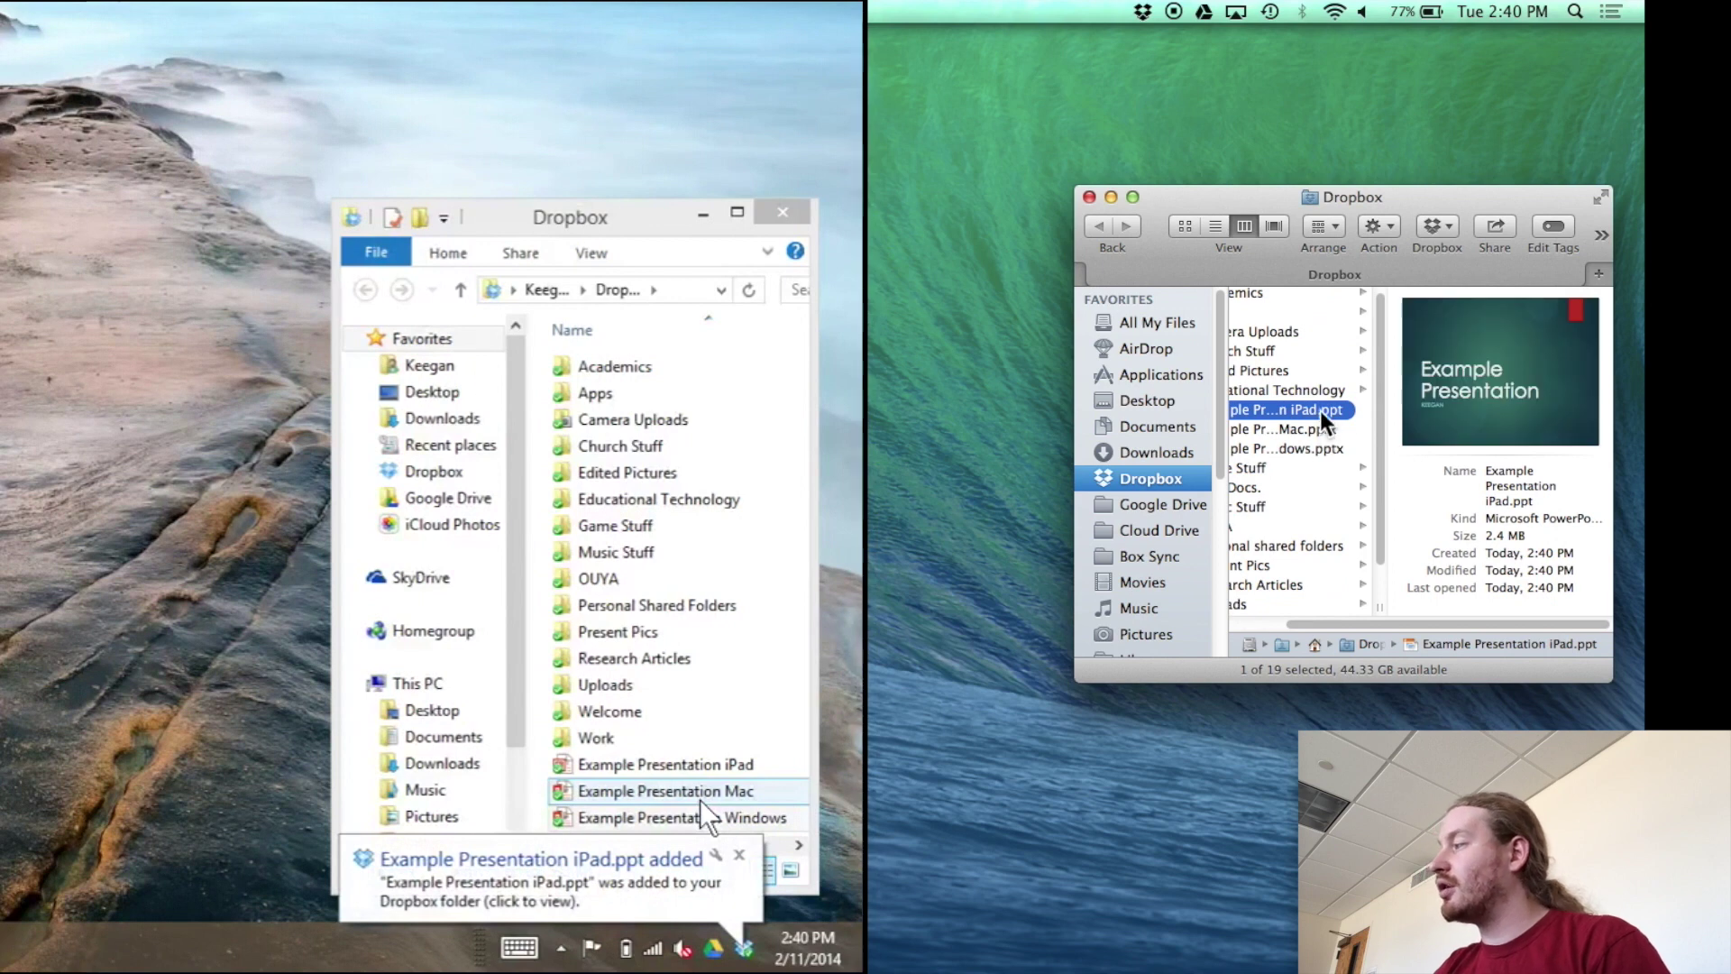